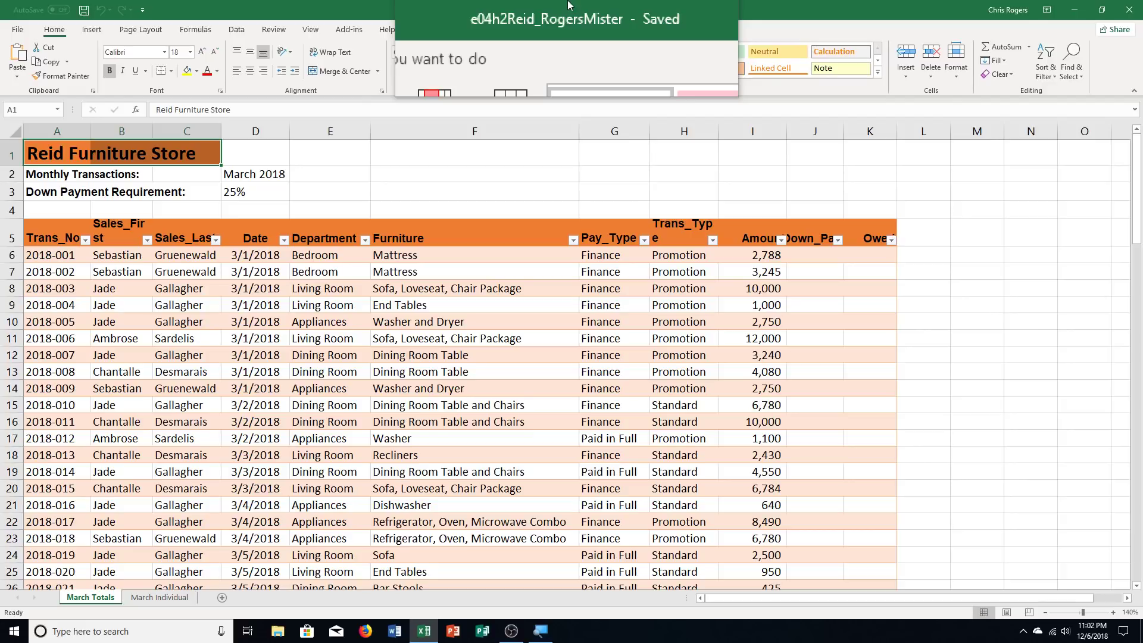
Save a copy of the workbook as e04h3Reid_RogersMister, replacing the e04h2 name.
drag(568, 4, 539, 4)
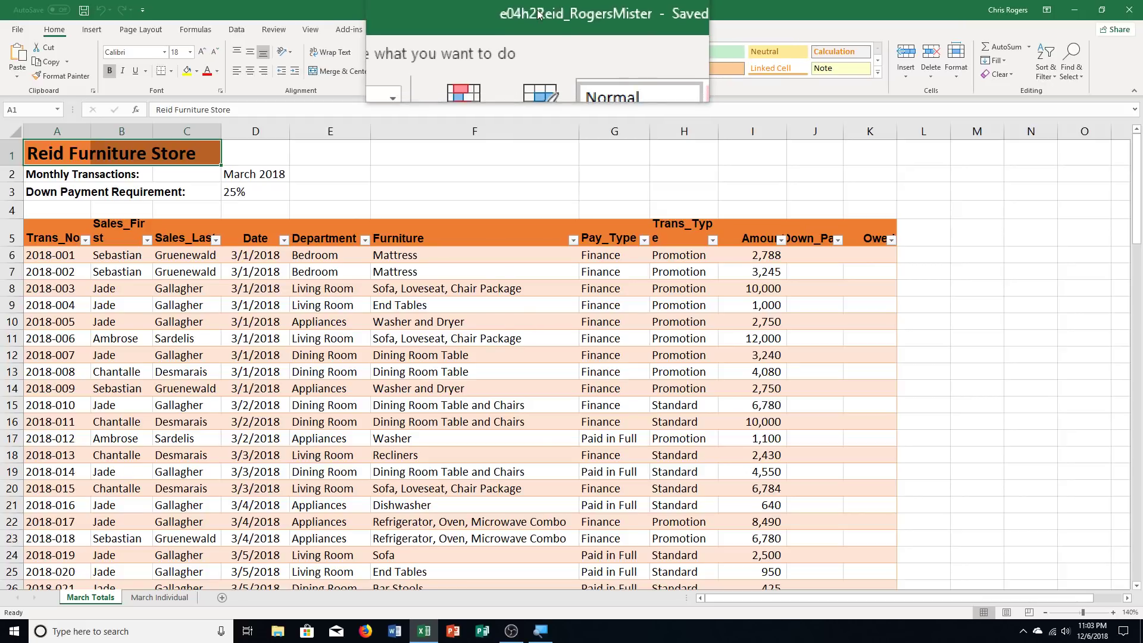
click(14, 29)
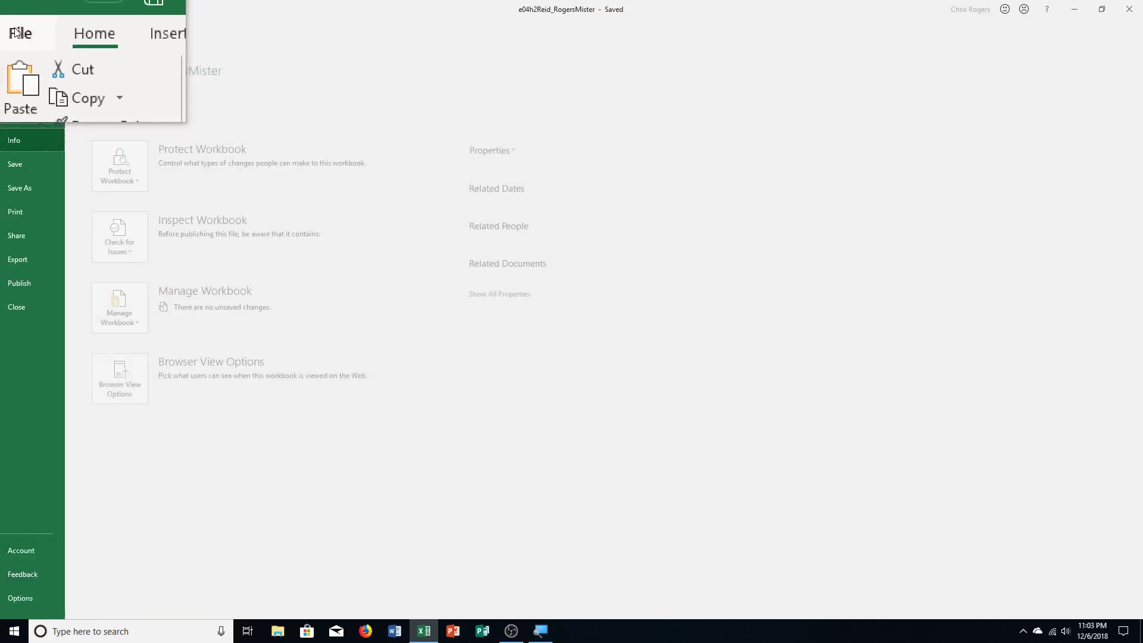
click(23, 187)
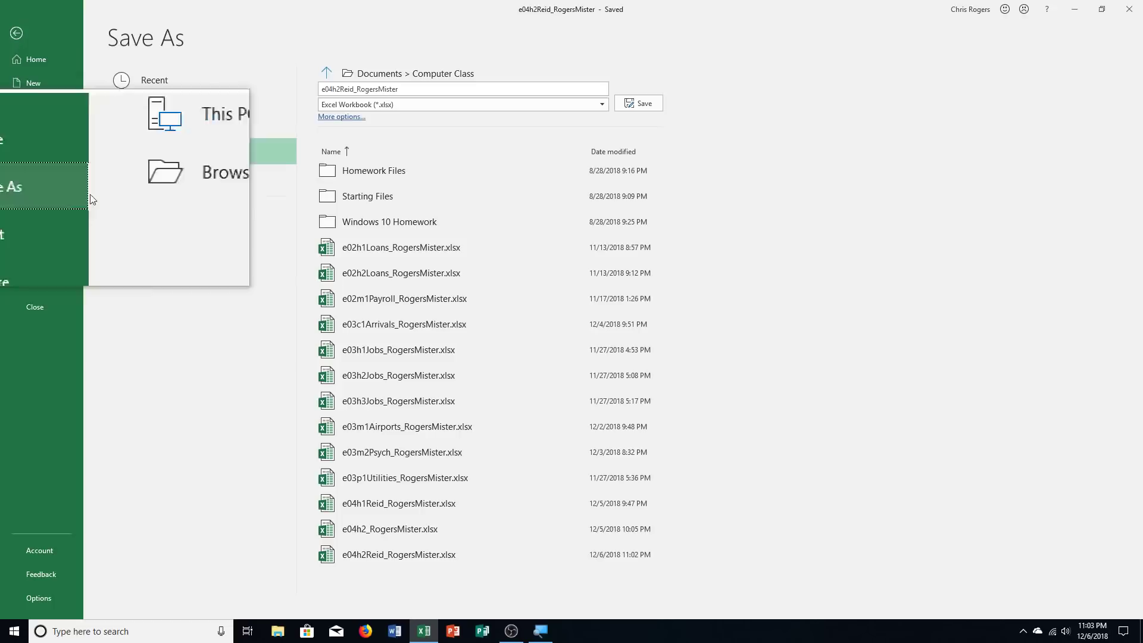
click(117, 217)
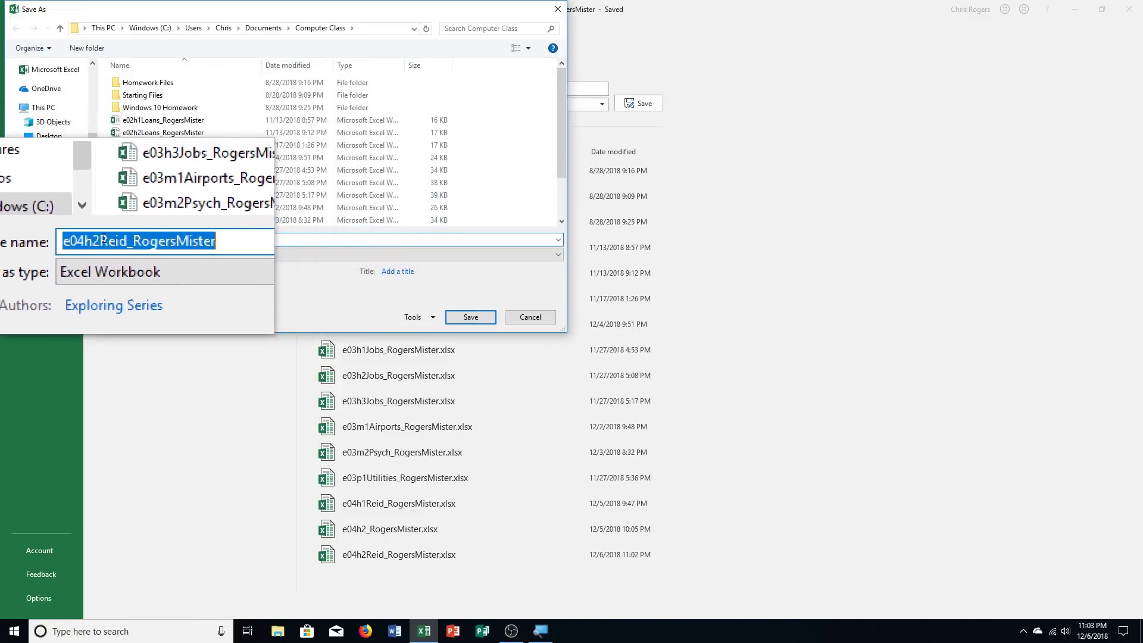
click(103, 238)
key(BackSpace)
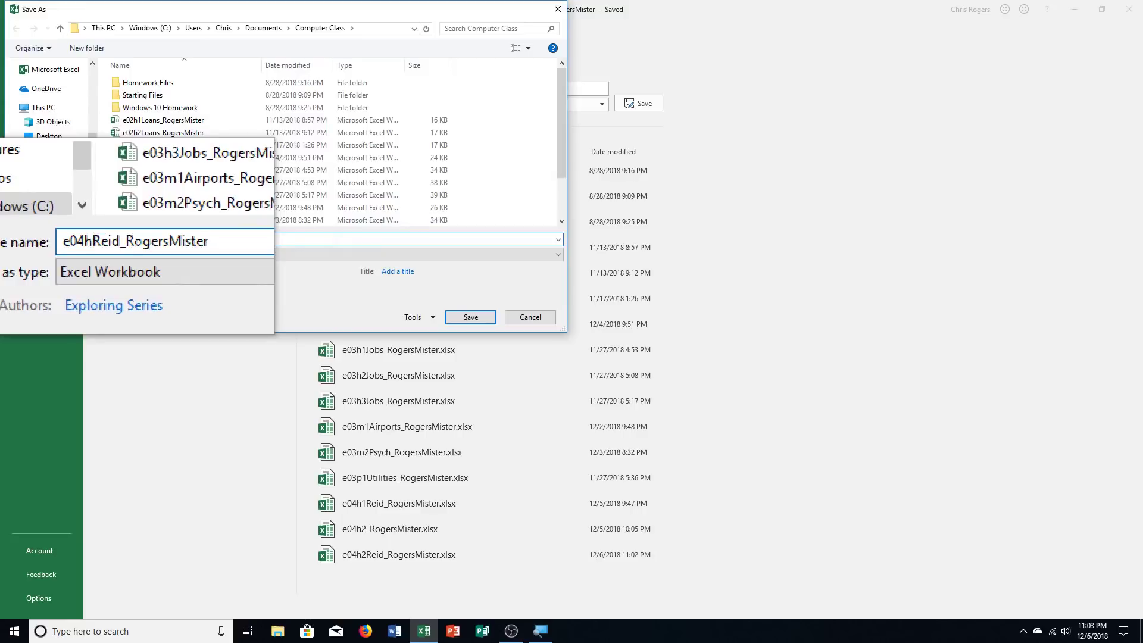
text(3)
key(Return)
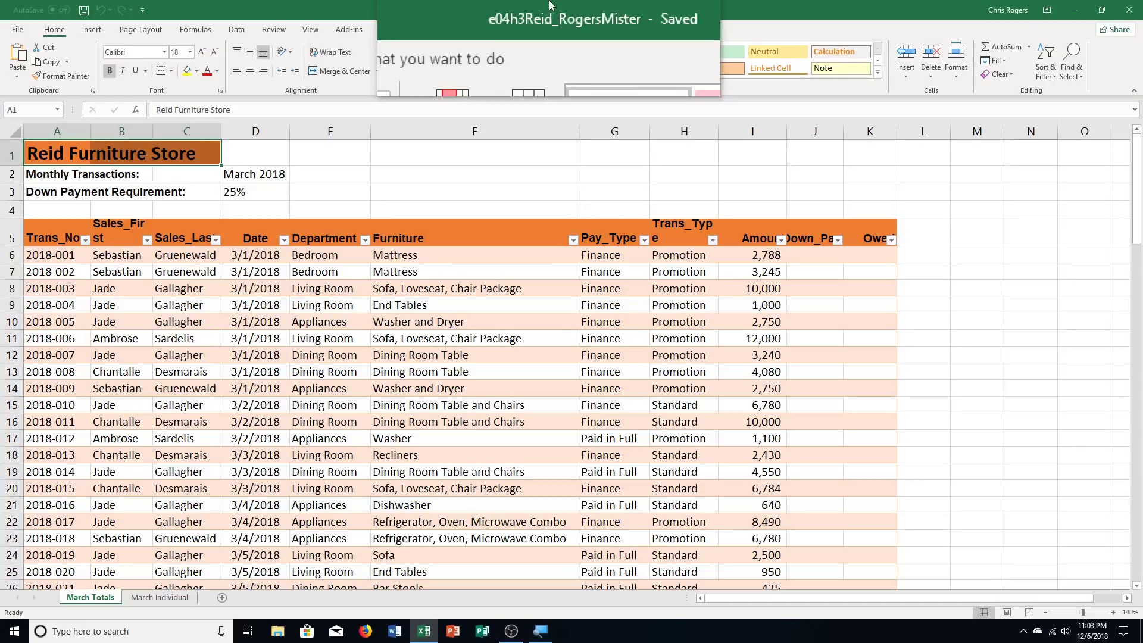
Enter =[Amount]*$D$3 in J6 to fill the Down_Pay column with 25% down payments.
click(818, 259)
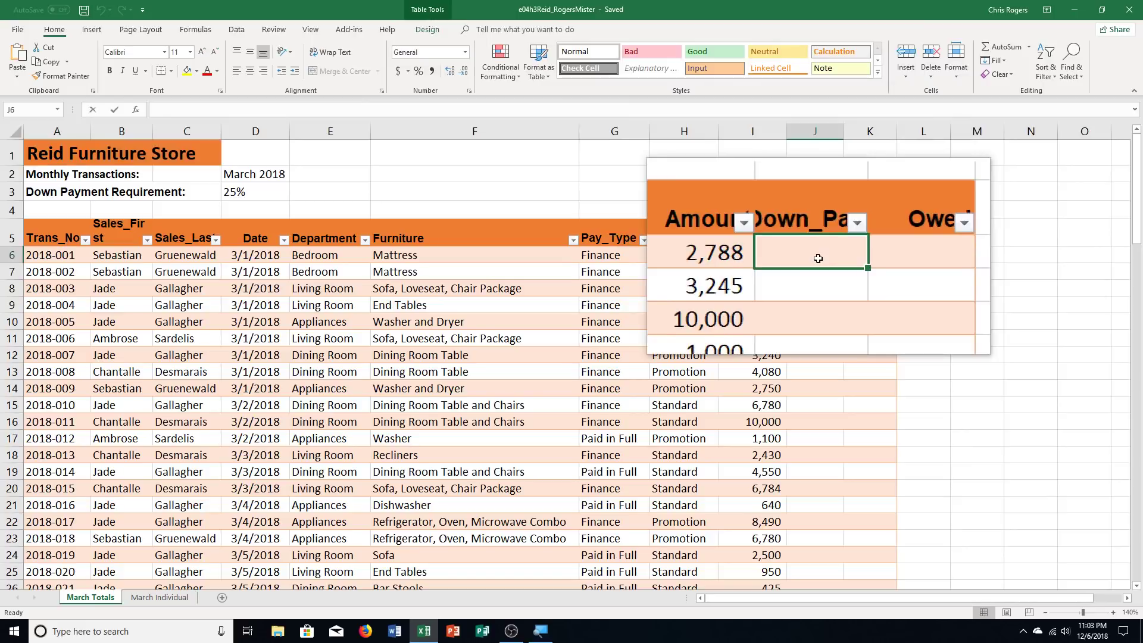
text(=)
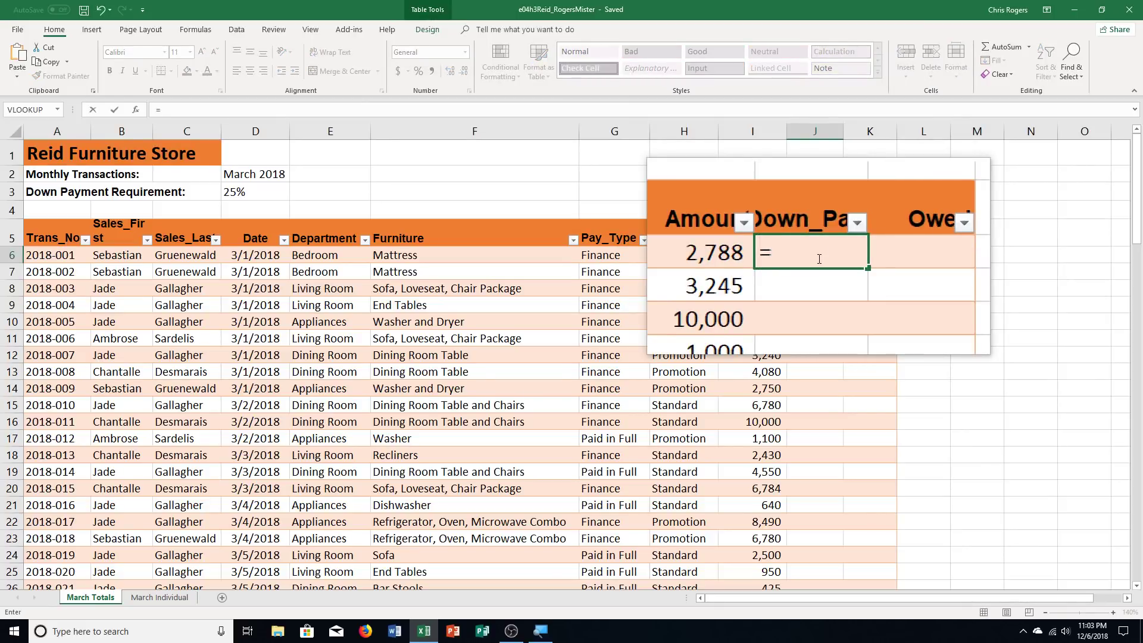
text([)
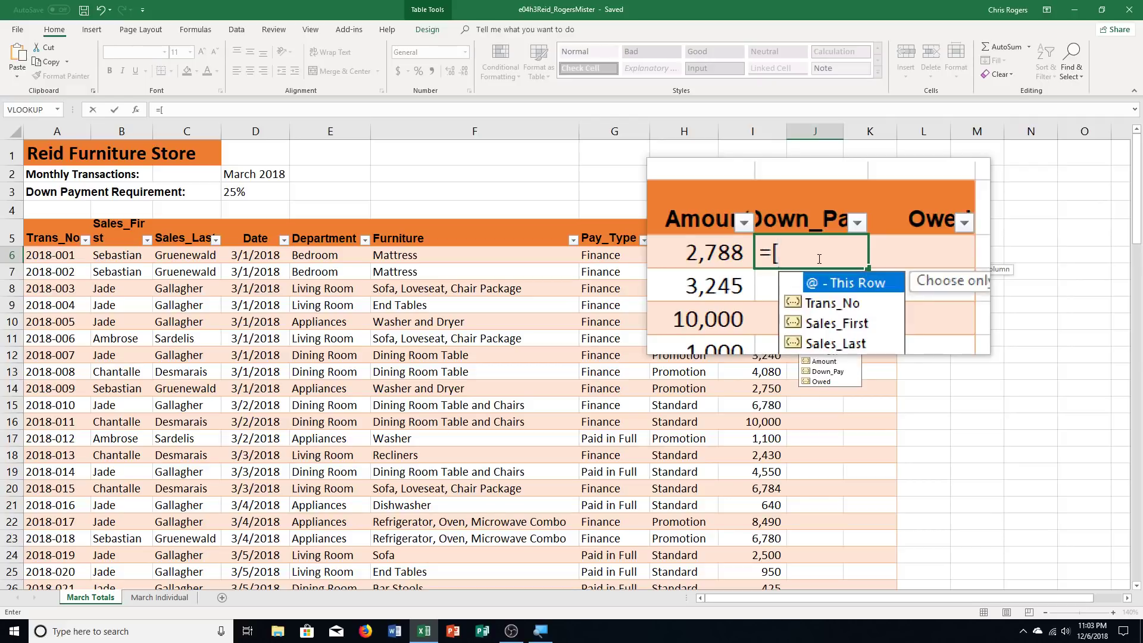
text(Am)
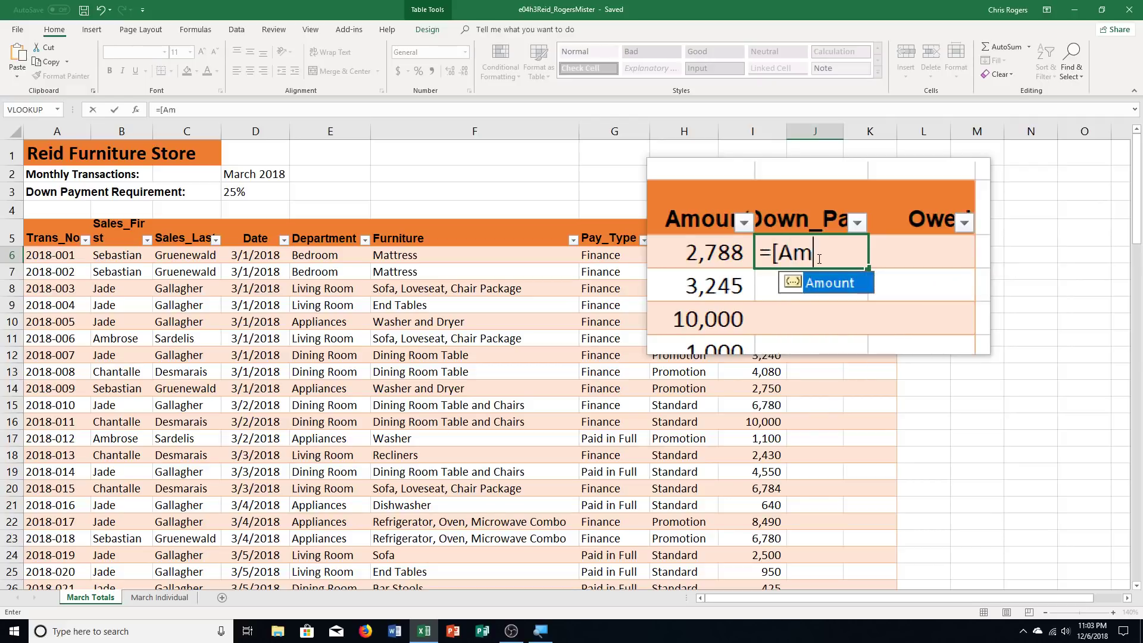
text(ount])
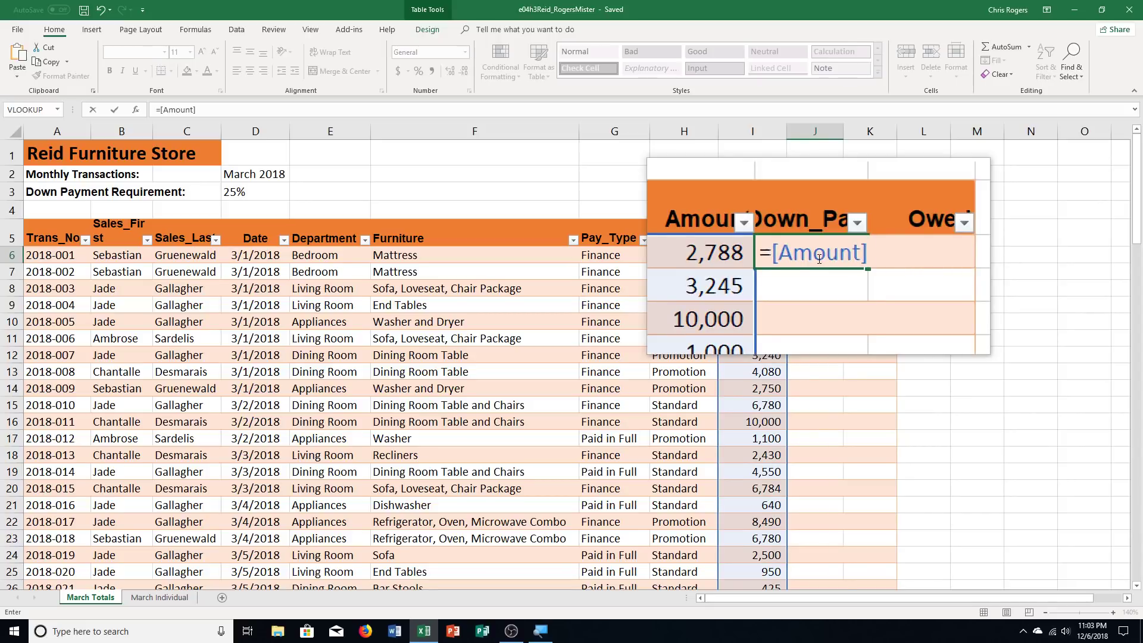
text(*D3)
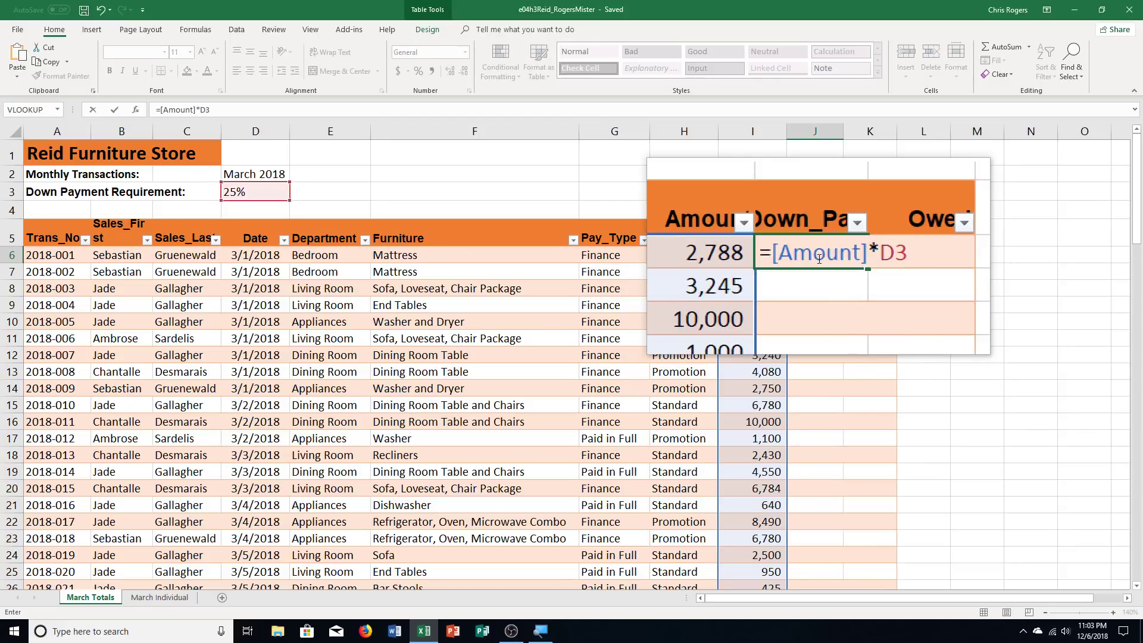
key(F4)
key(Return)
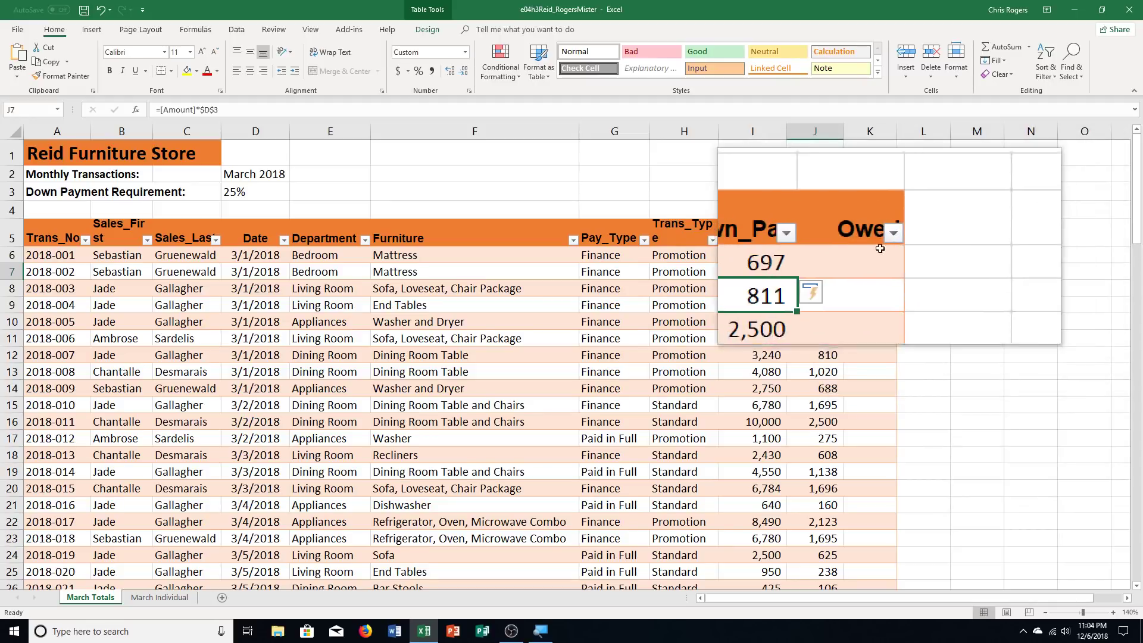
Enter =[Amount]-[Down_Pay] in K6 so the Owed column shows each remaining balance.
click(862, 257)
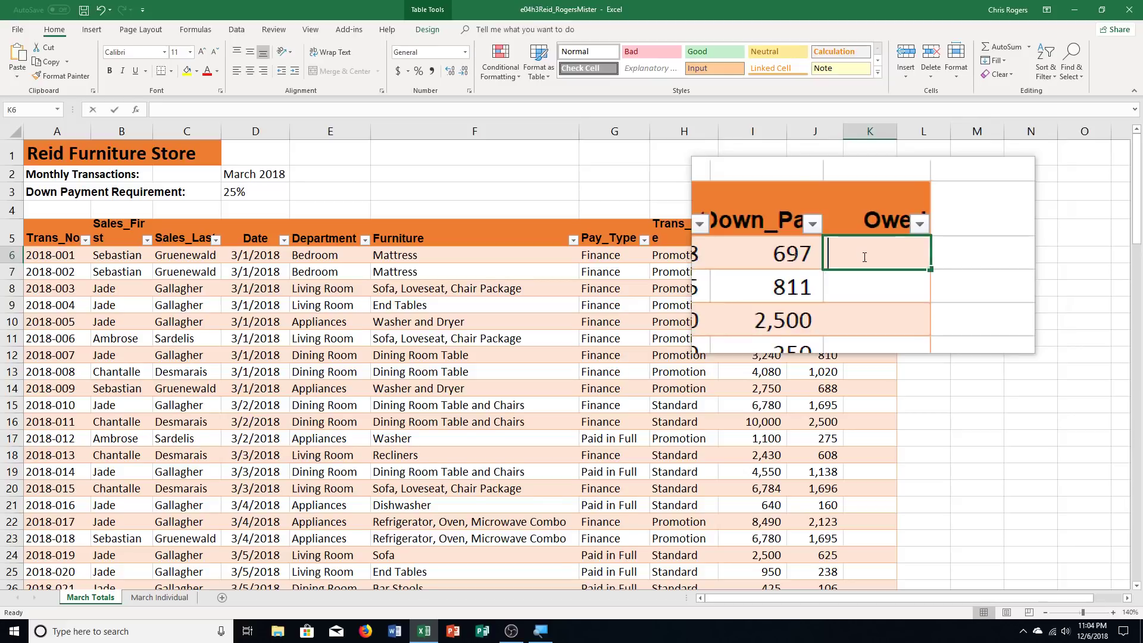
text(=[Amo)
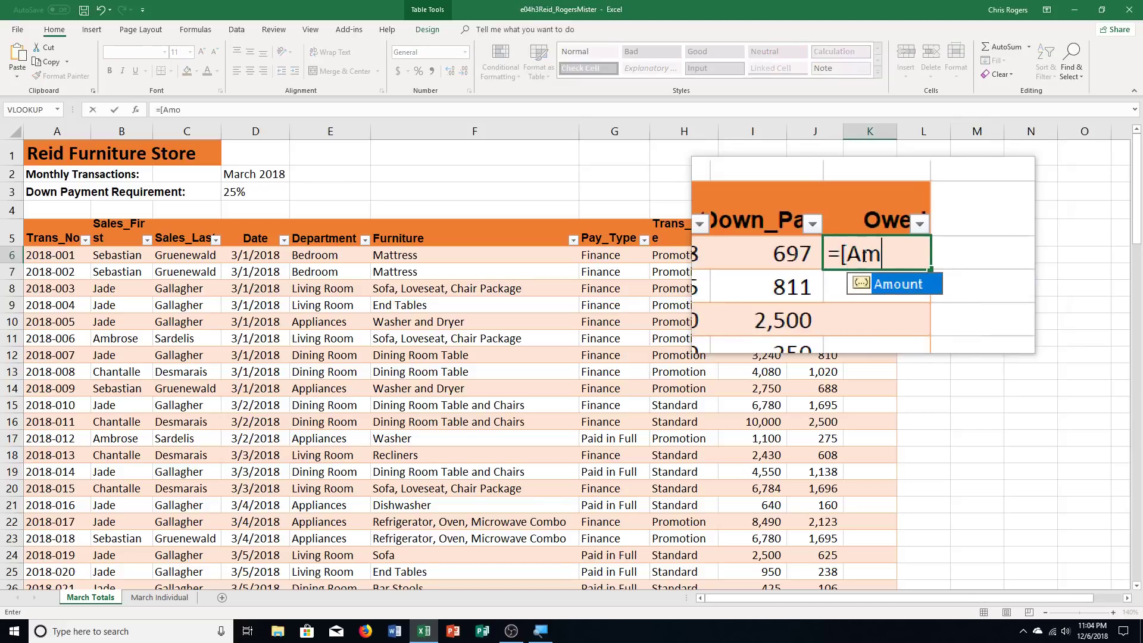
text(unt])
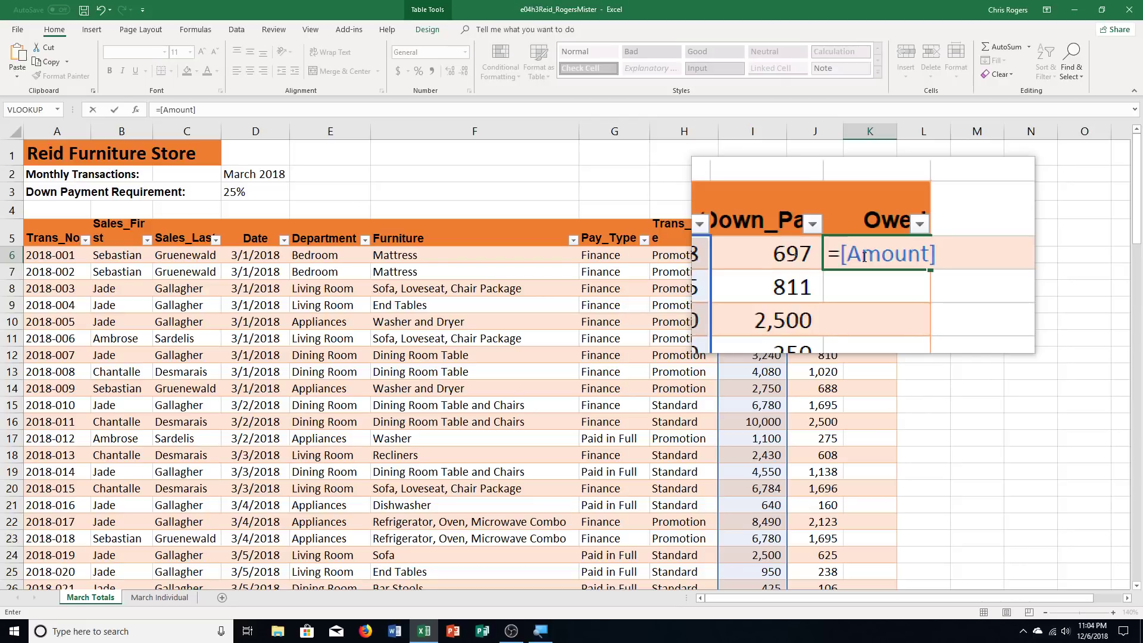
text(-[)
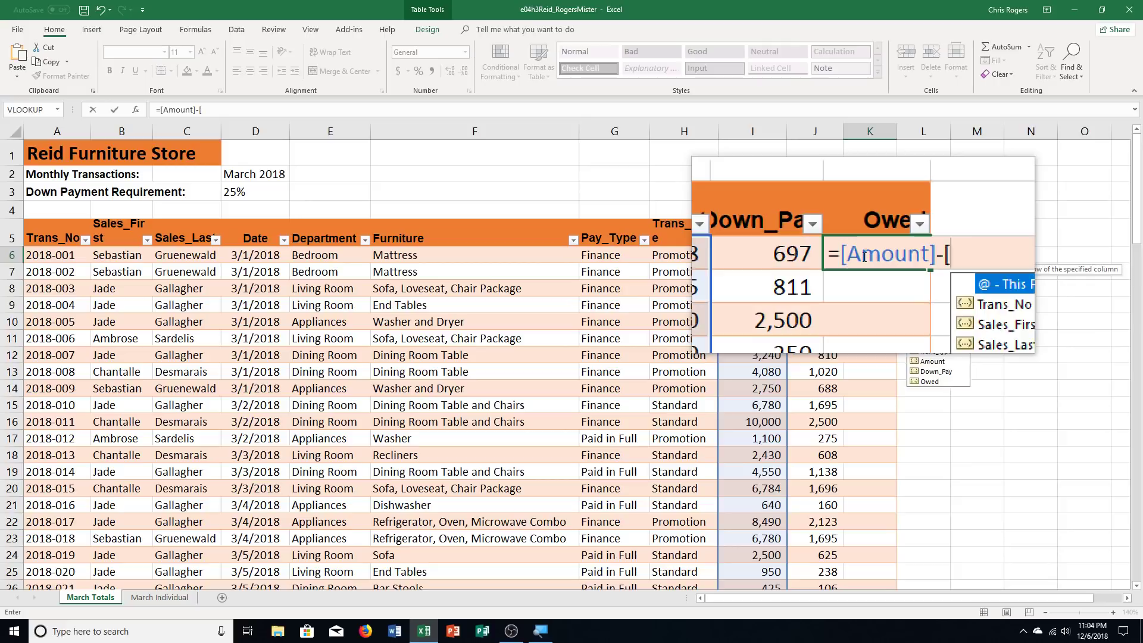
text(Down)
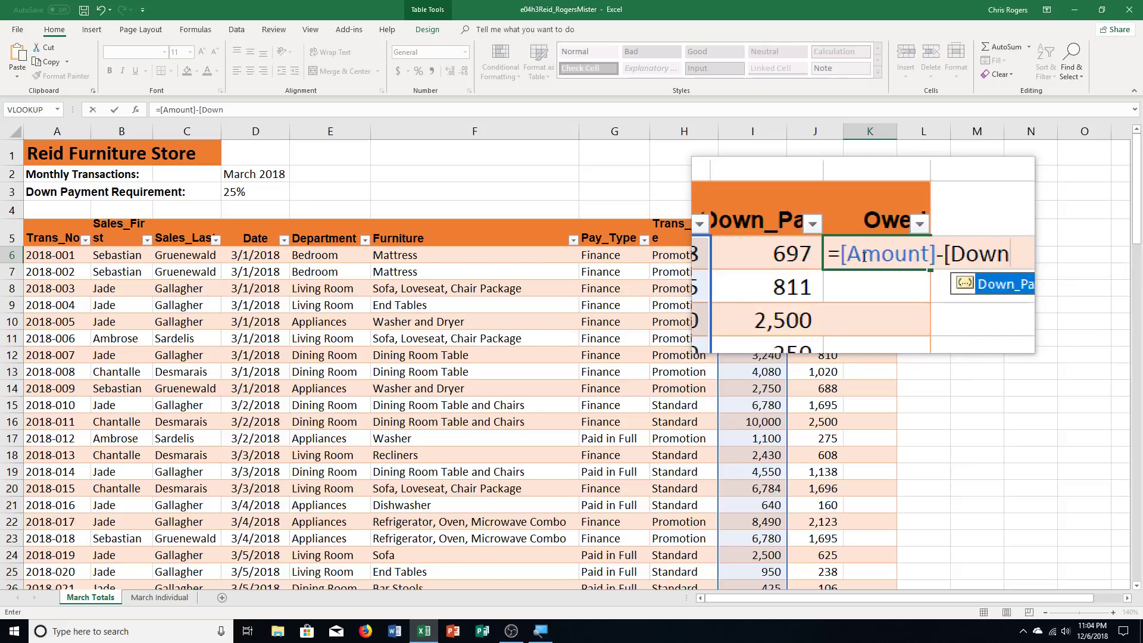
text(_Pay)
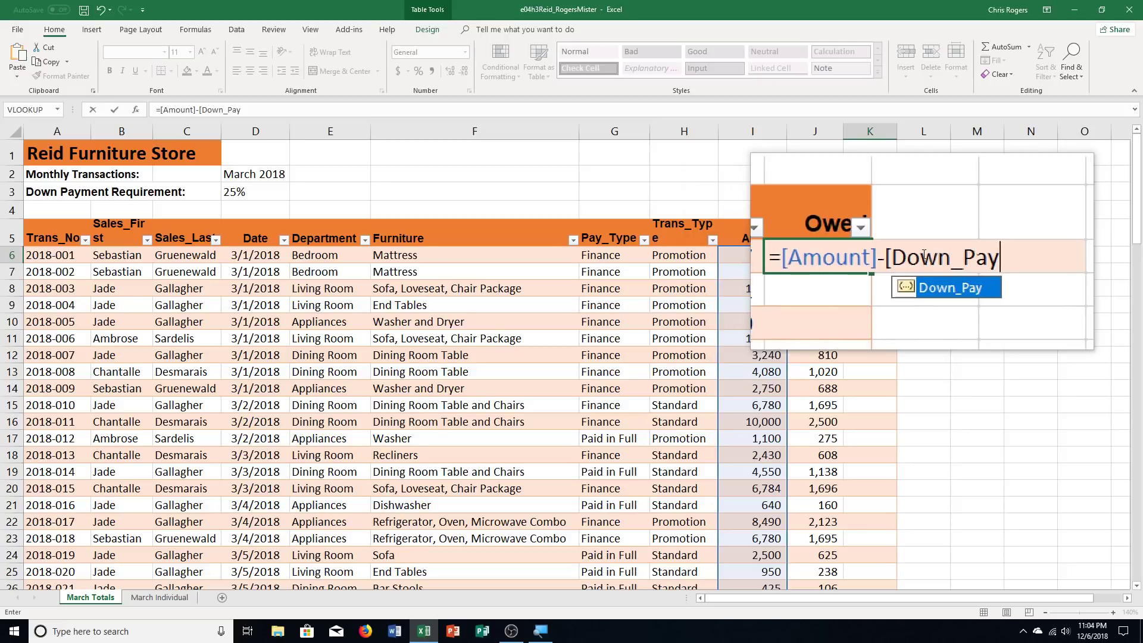
text(])
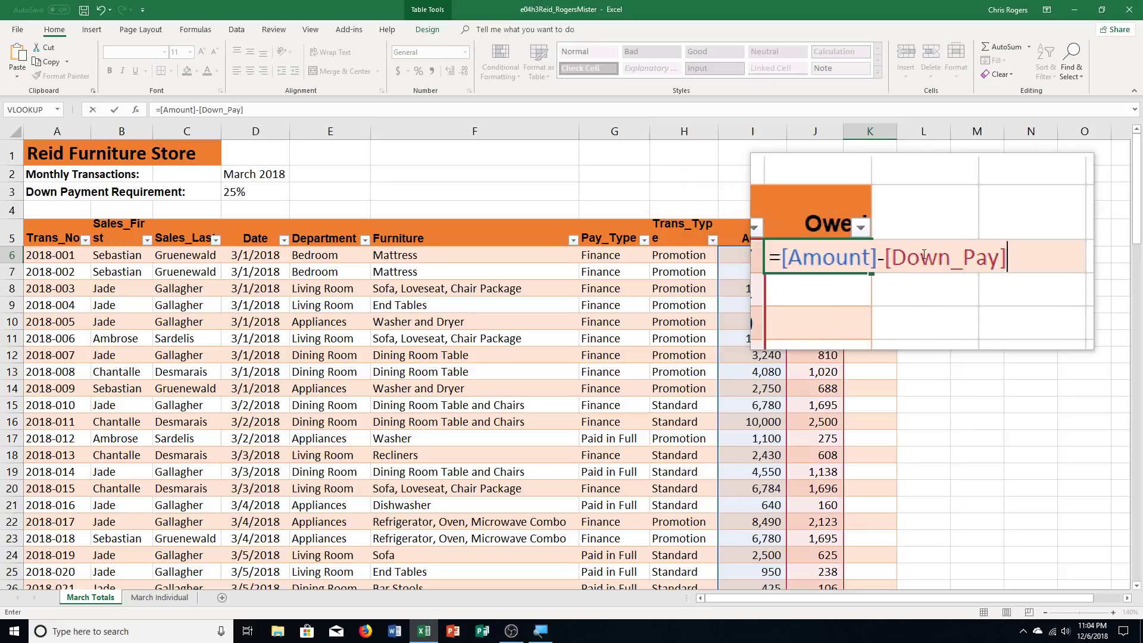
key(Return)
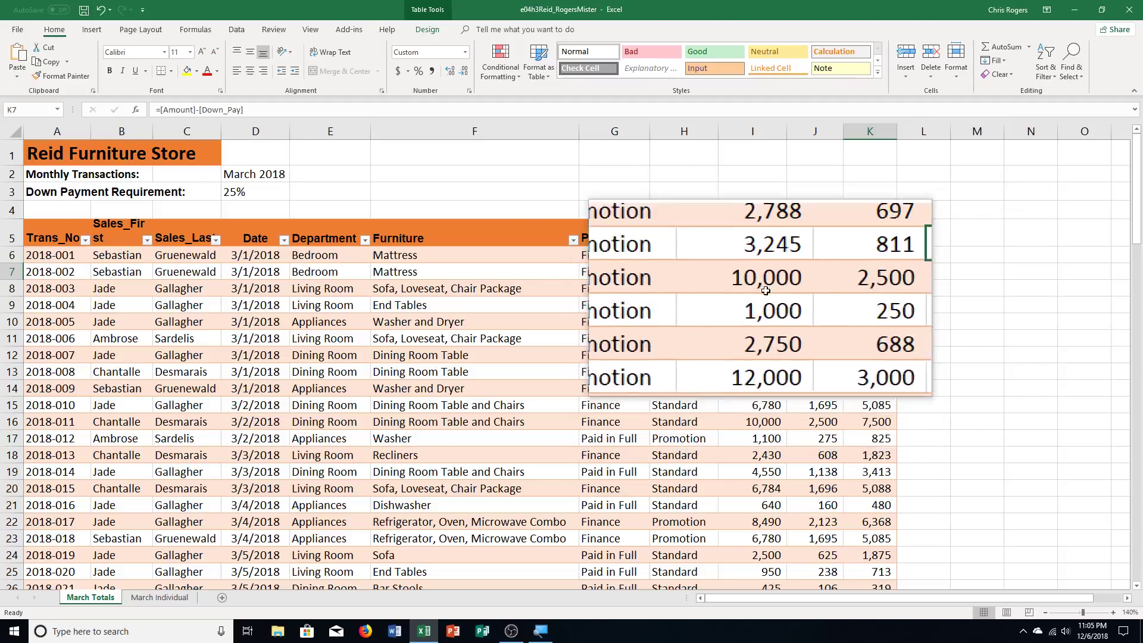
Apply Comma cell style to all Down_Pay and Owed values, then save the workbook.
click(794, 256)
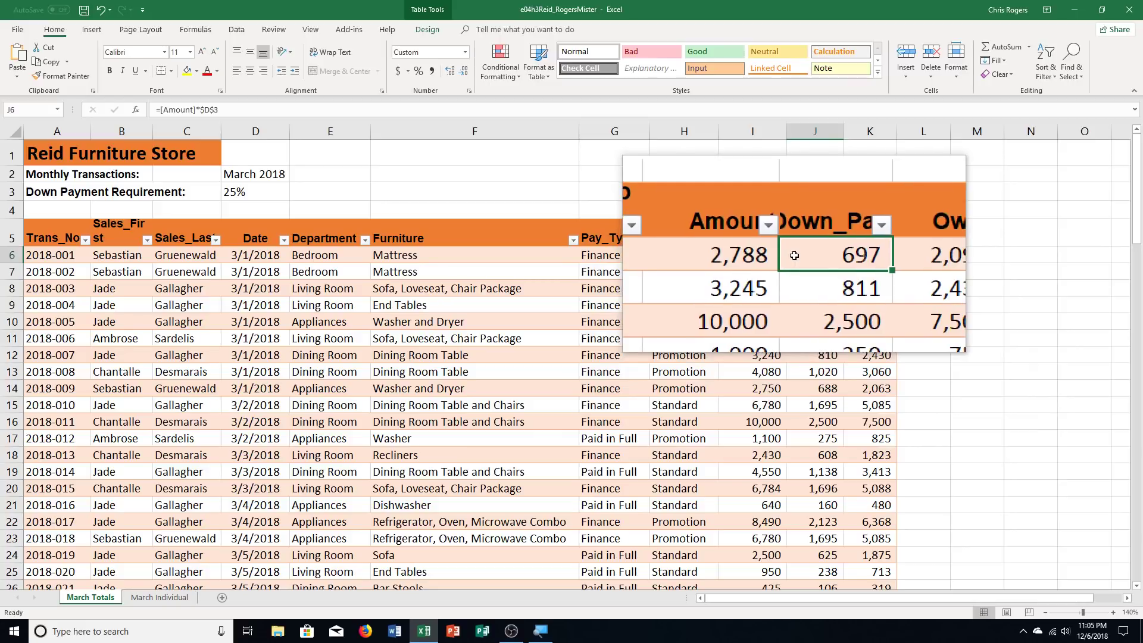
drag(797, 251, 880, 566)
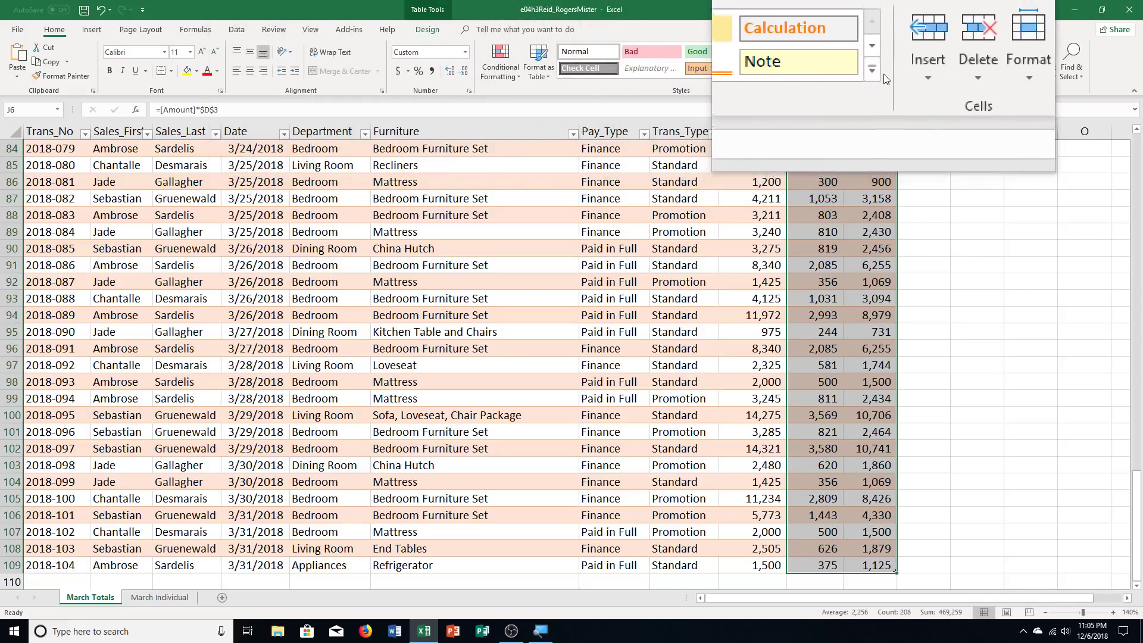
click(880, 72)
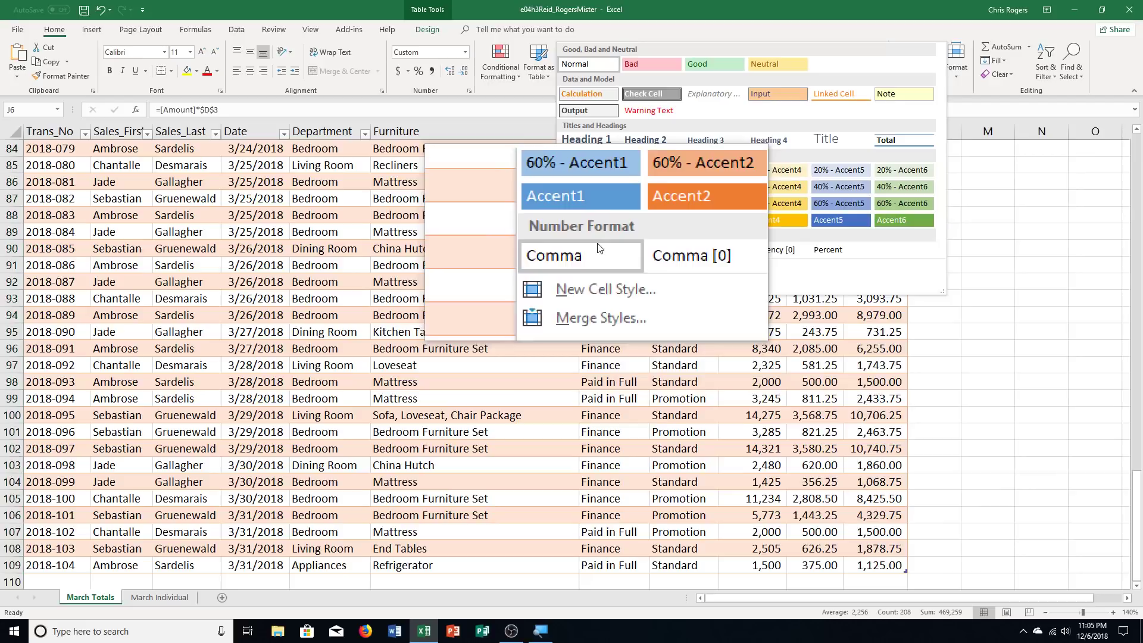
click(597, 245)
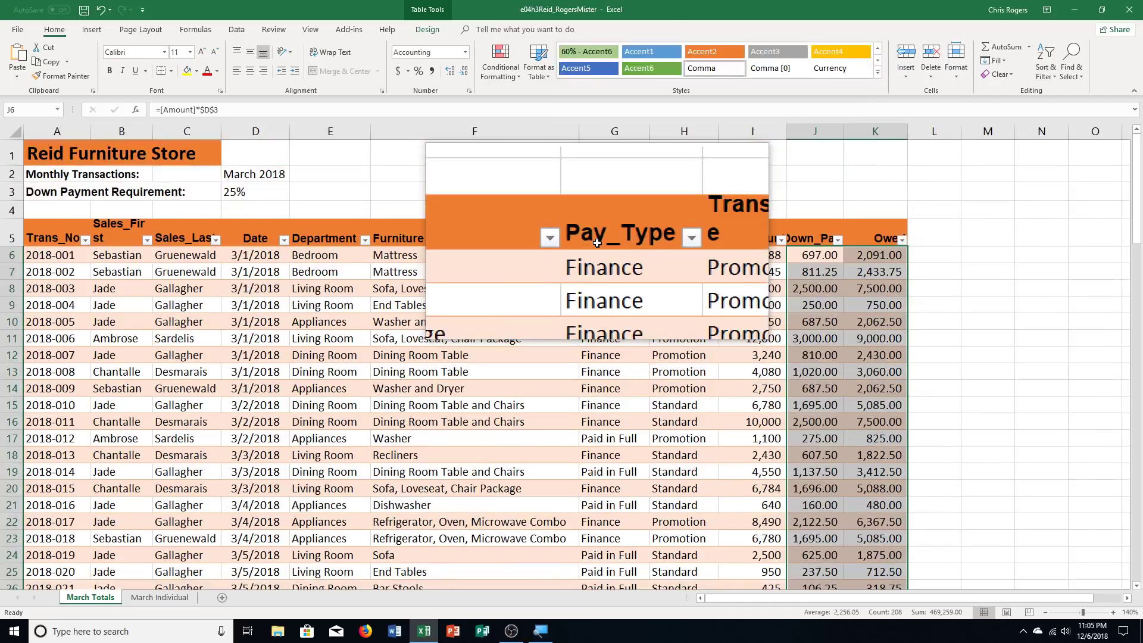
key(ctrl+s)
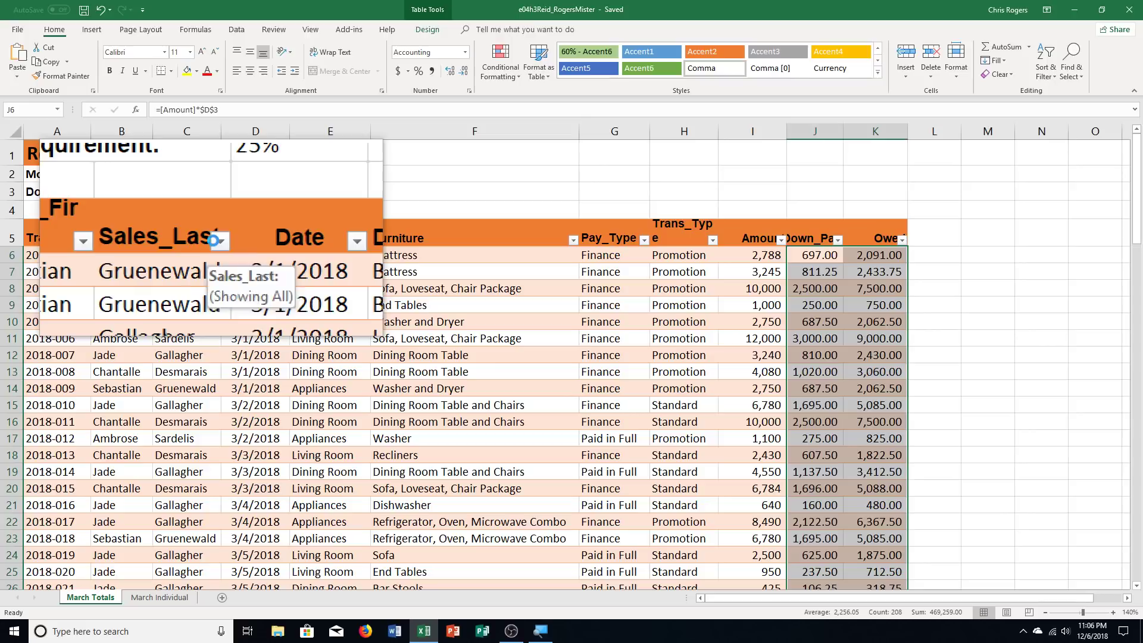
Sort the transactions table by Sales_Last from A to Z.
click(215, 244)
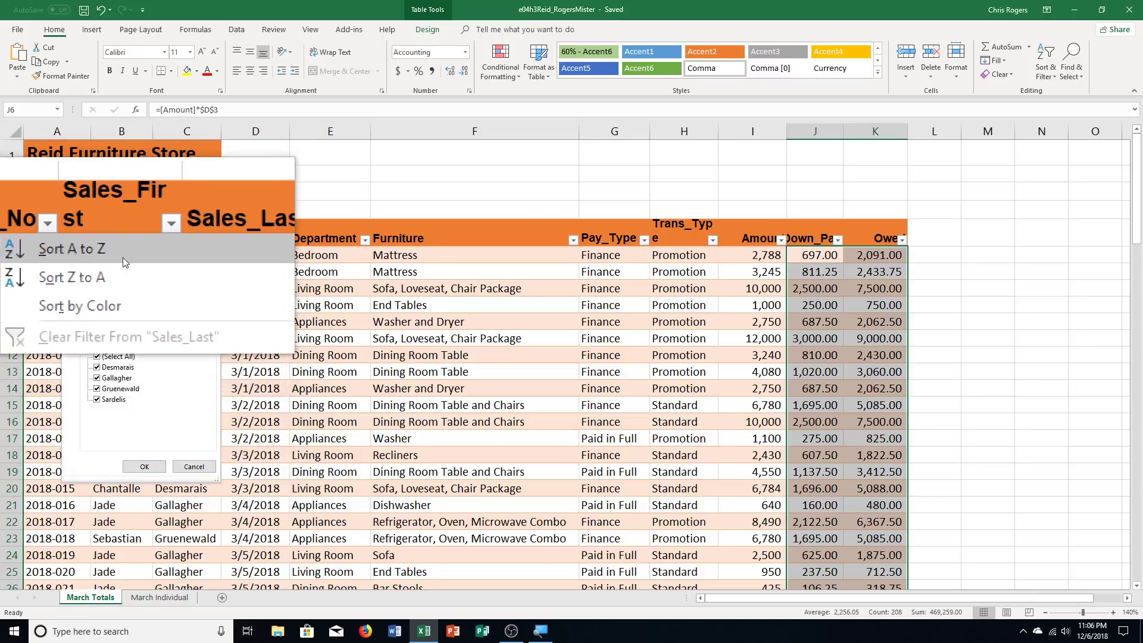
click(125, 256)
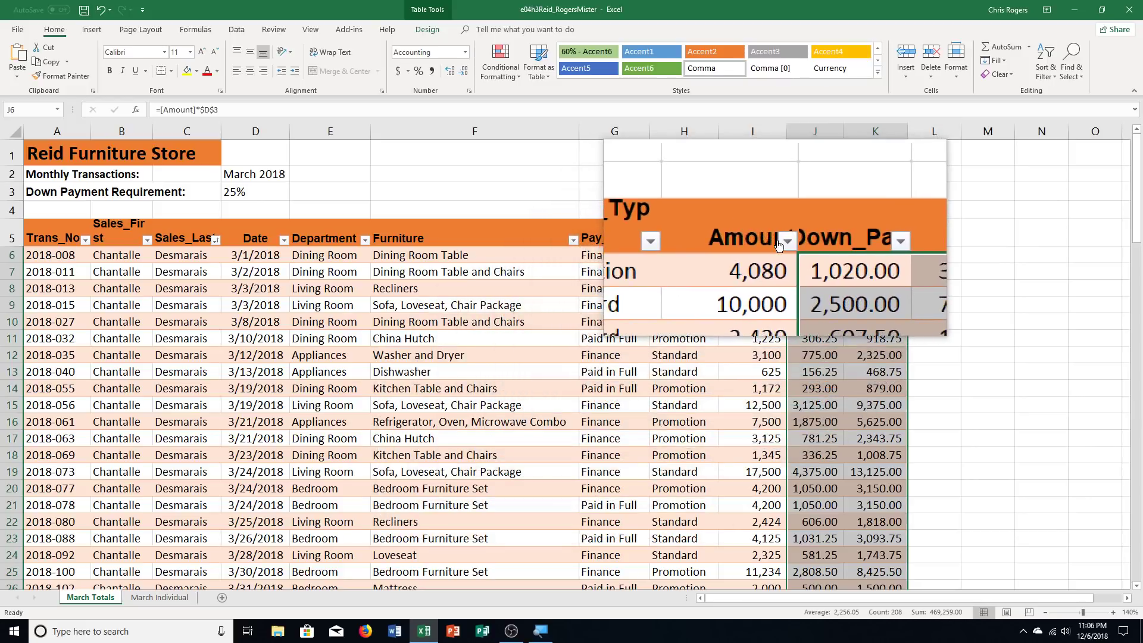
Sort the table by Amount from largest to smallest and save the workbook.
click(778, 241)
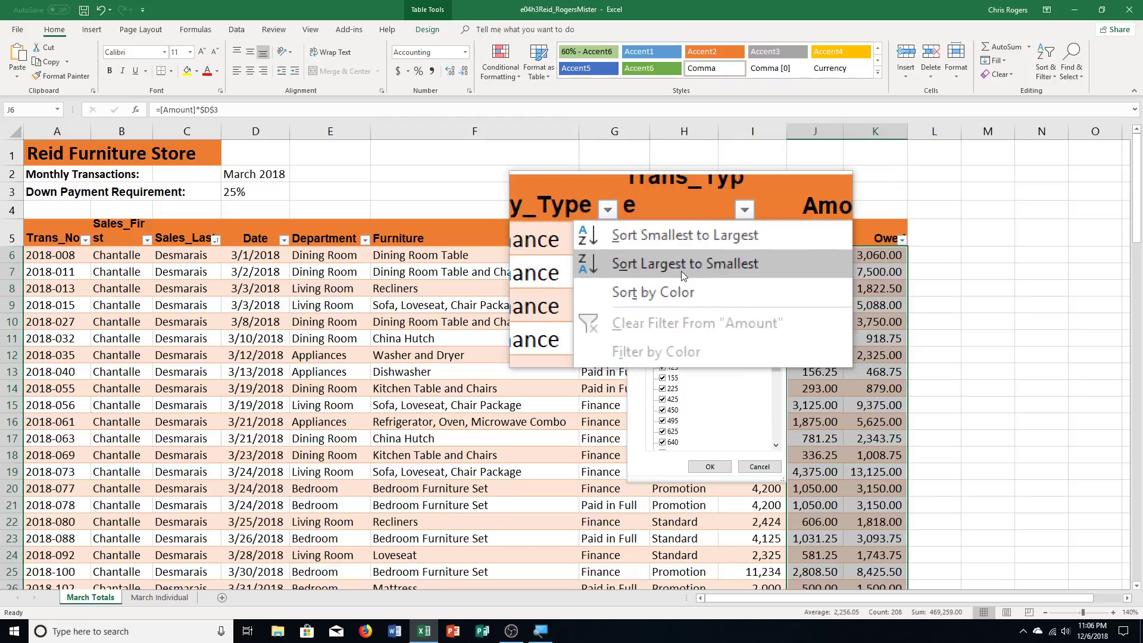
click(680, 270)
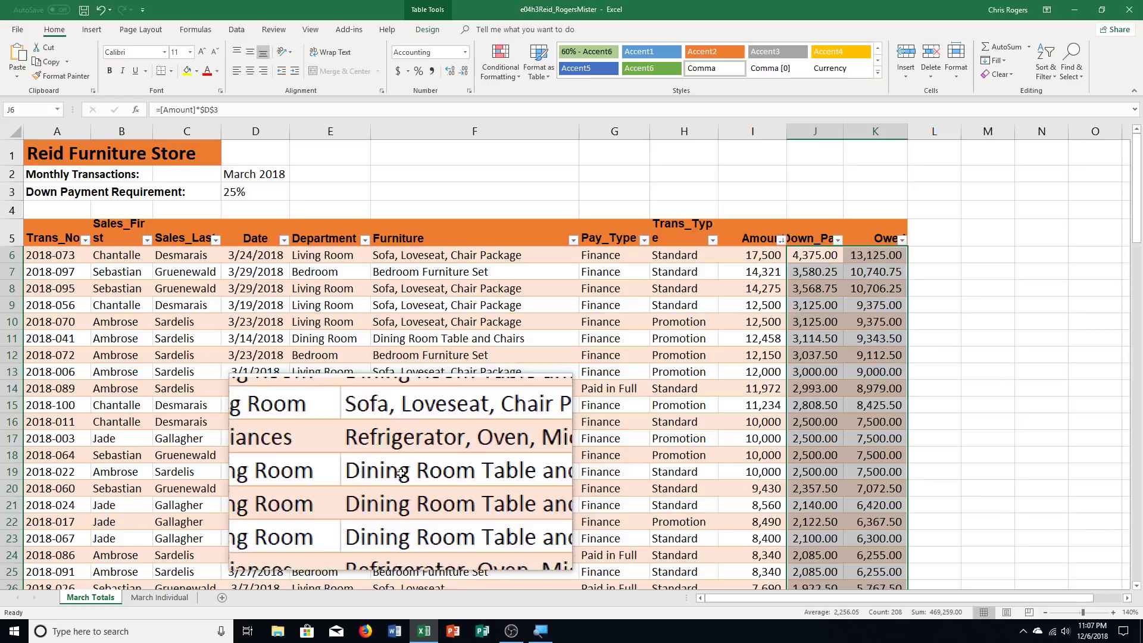
click(90, 12)
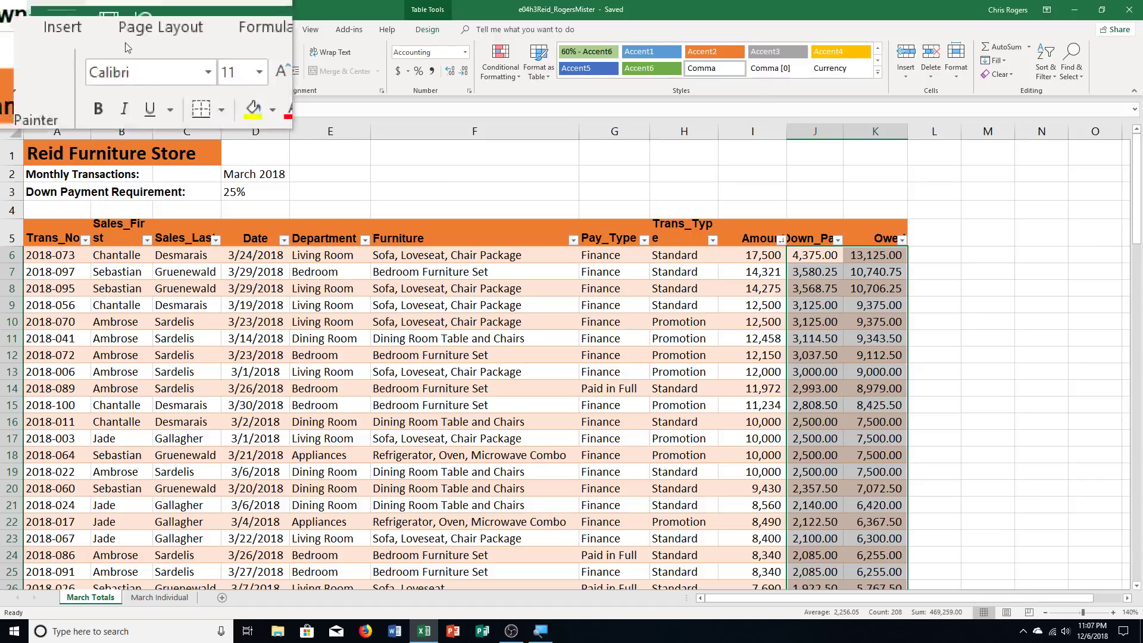
With F9 selected, turn the table's Data-tab filters off and back on.
click(425, 306)
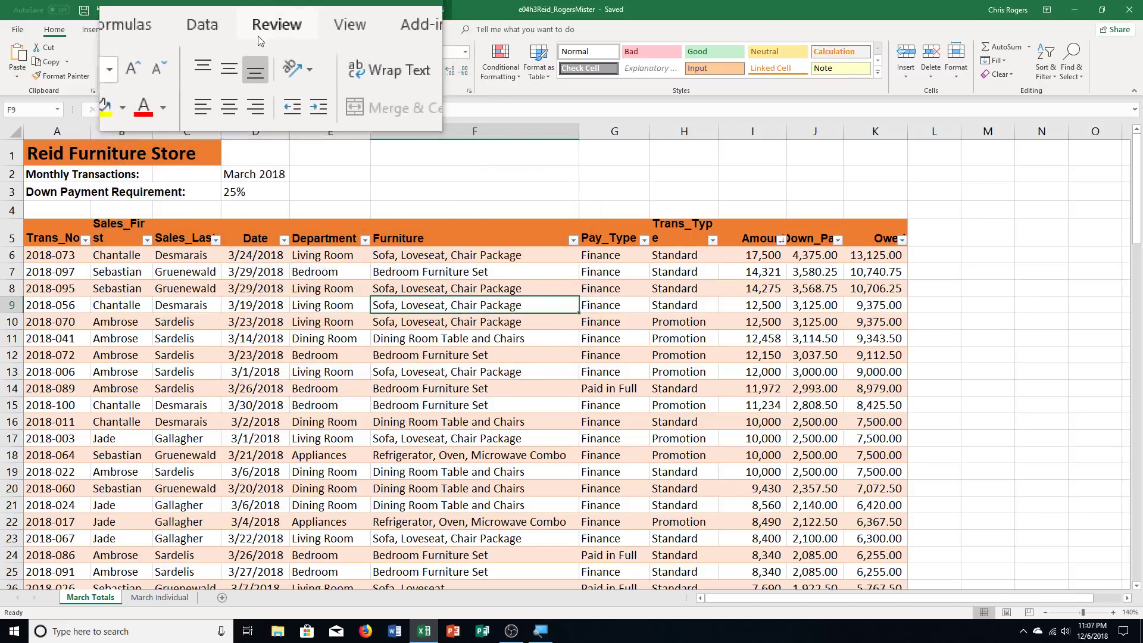
click(227, 33)
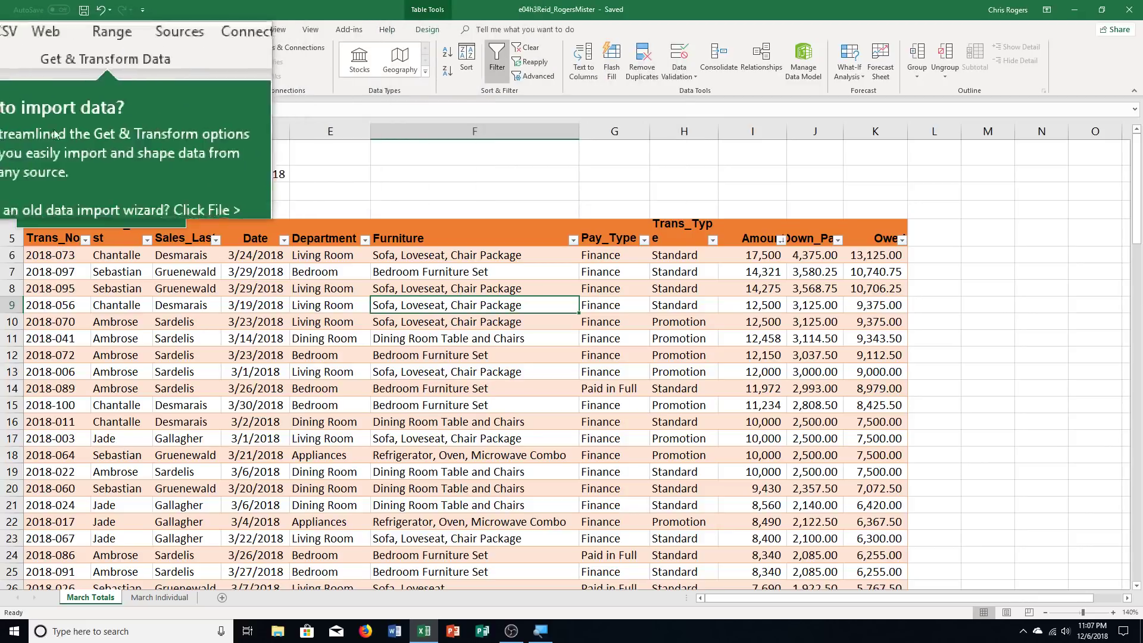
click(209, 220)
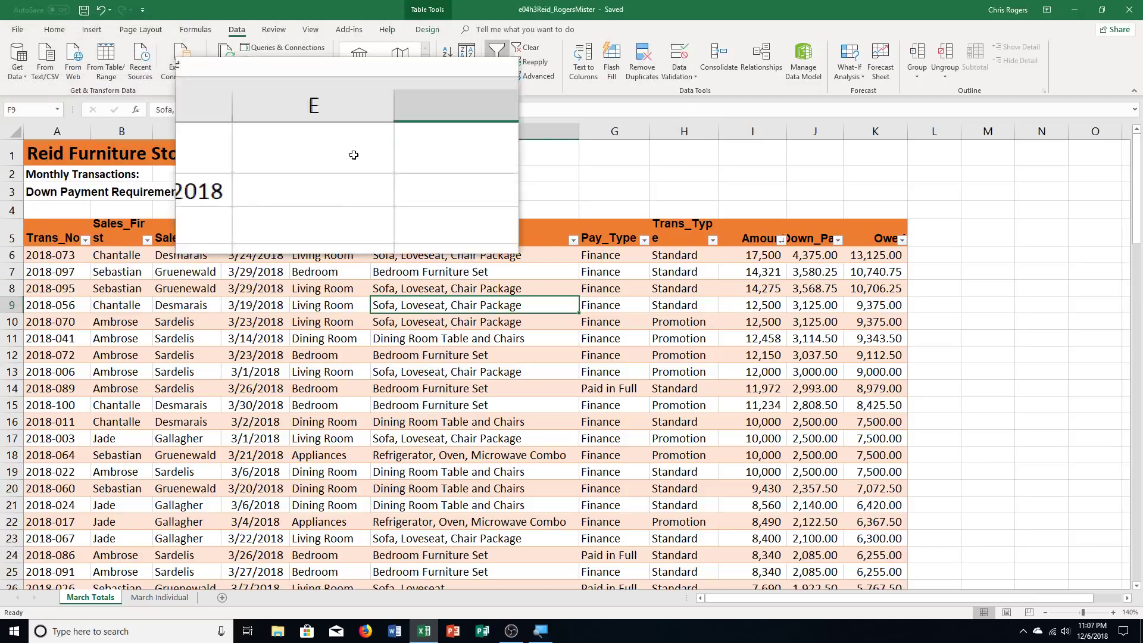
click(490, 56)
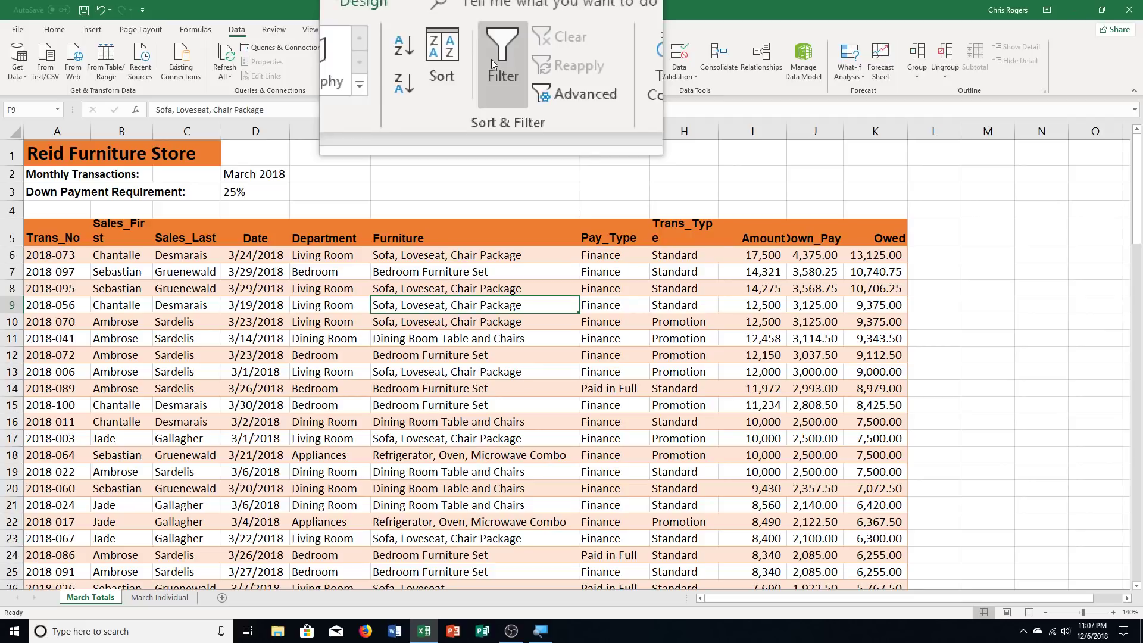
click(494, 59)
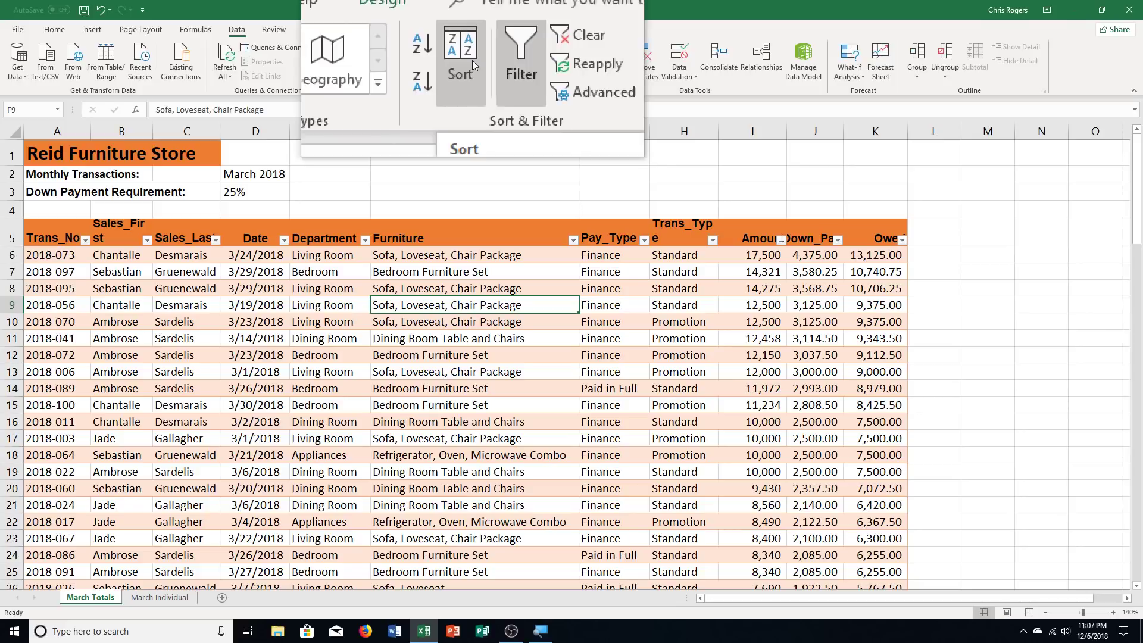
In the Sort dialog, set the first level to Pay_Type ordered A to Z.
click(473, 59)
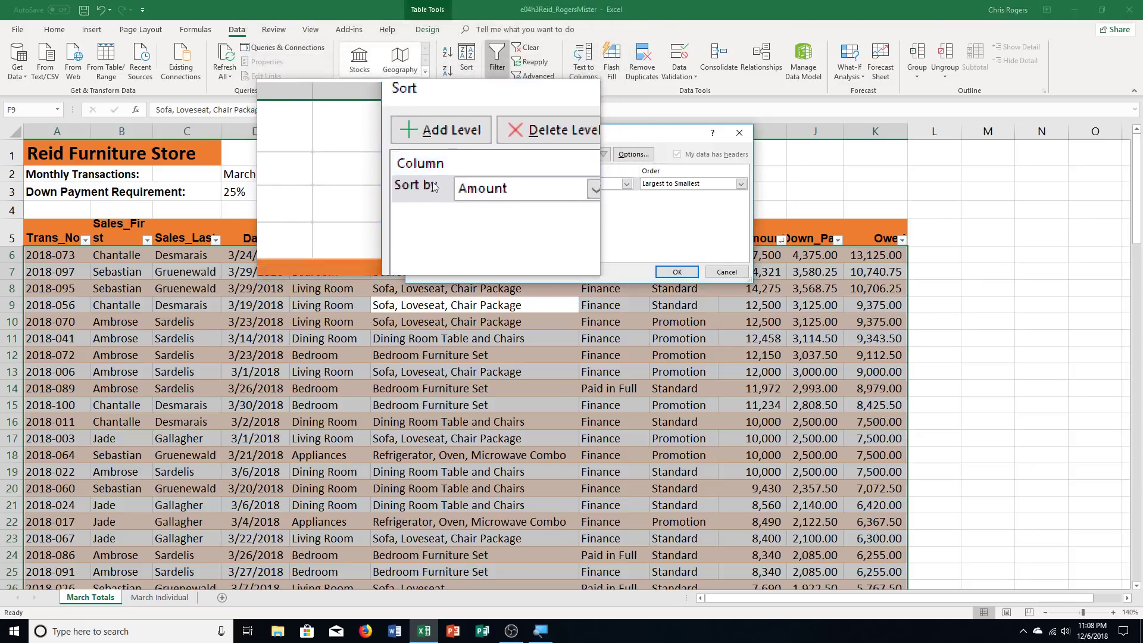
click(485, 188)
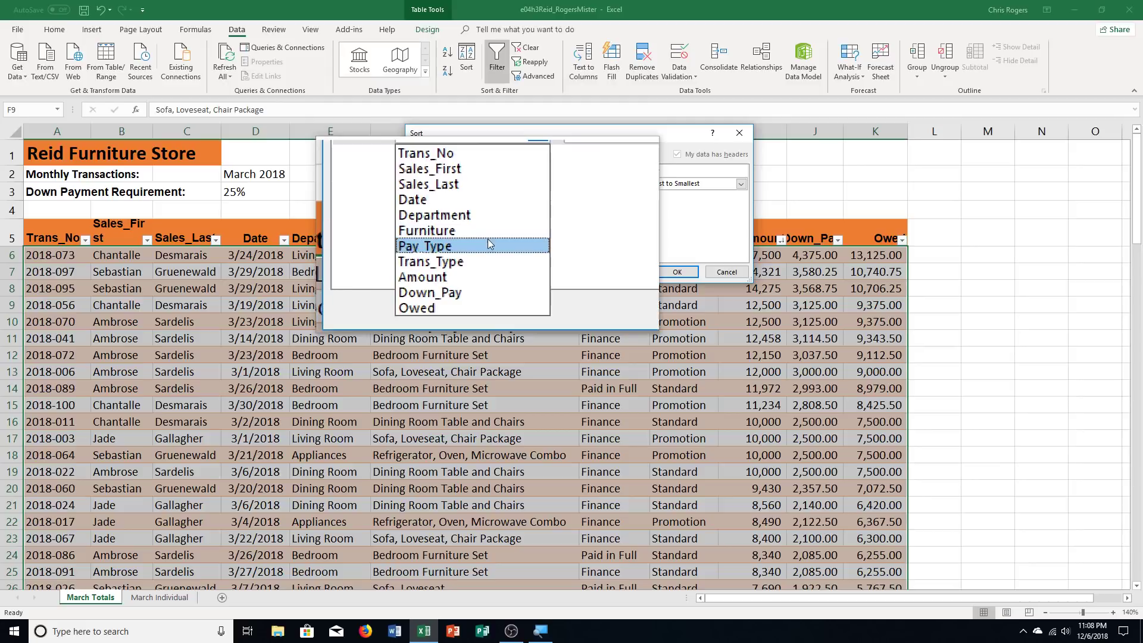
click(487, 245)
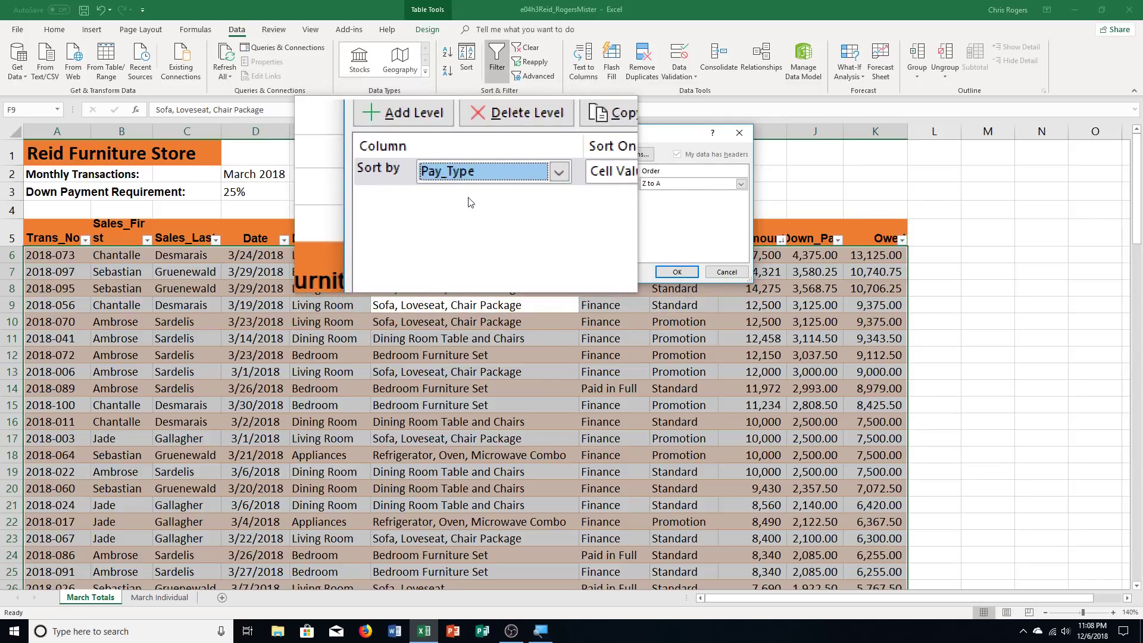
click(700, 187)
click(692, 193)
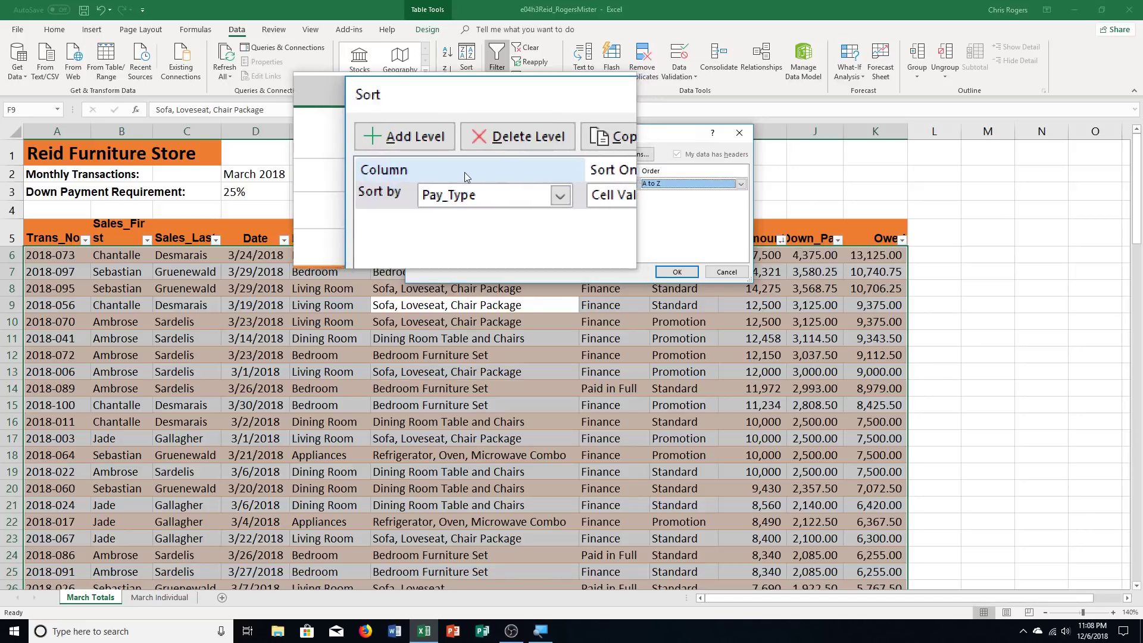
Add a second sort level by Trans_Type A to Z, plus an empty third level.
click(433, 159)
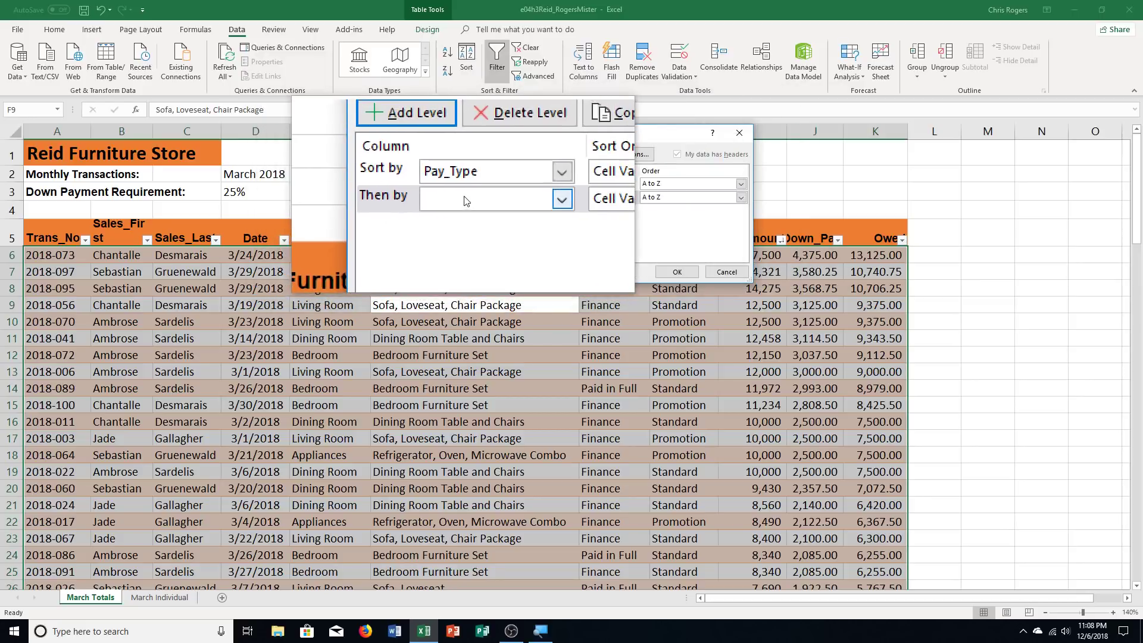
click(510, 200)
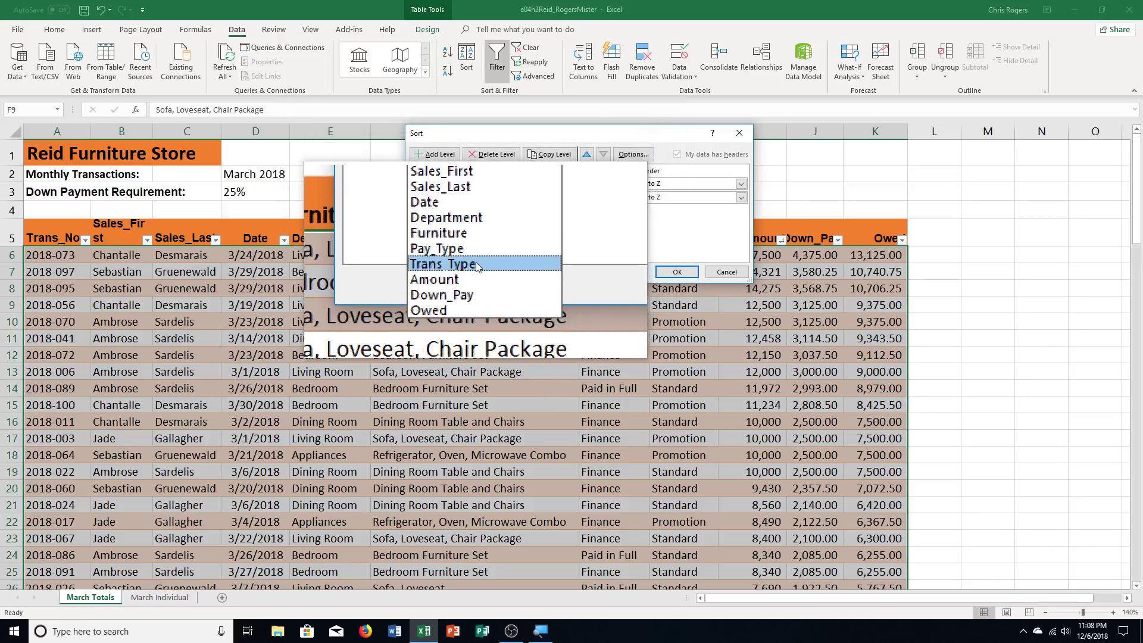
click(472, 265)
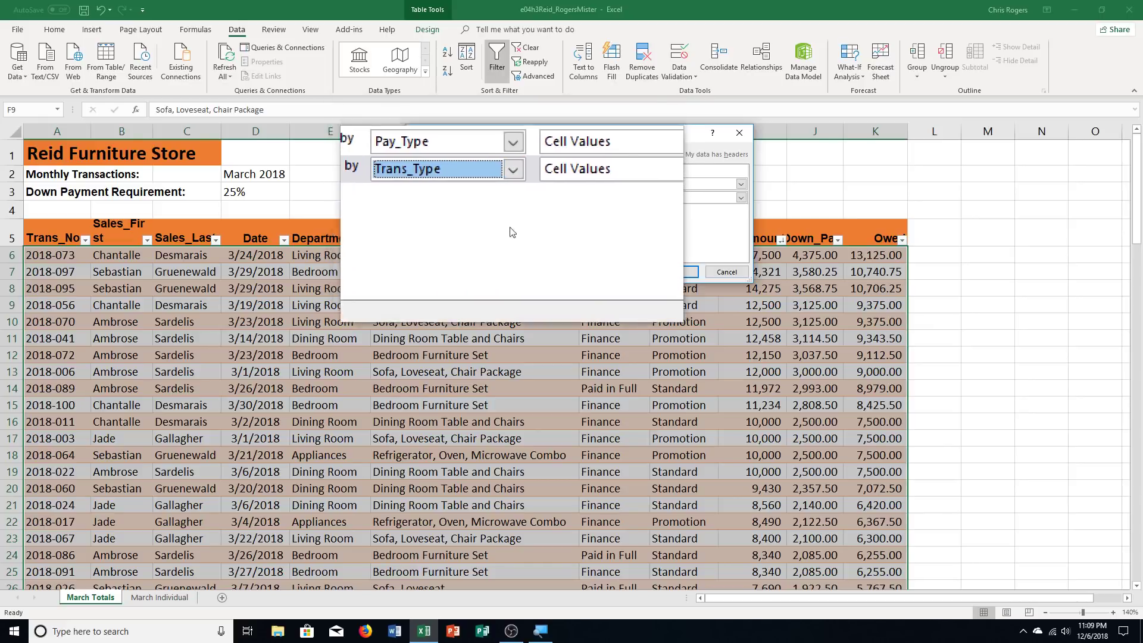
click(445, 160)
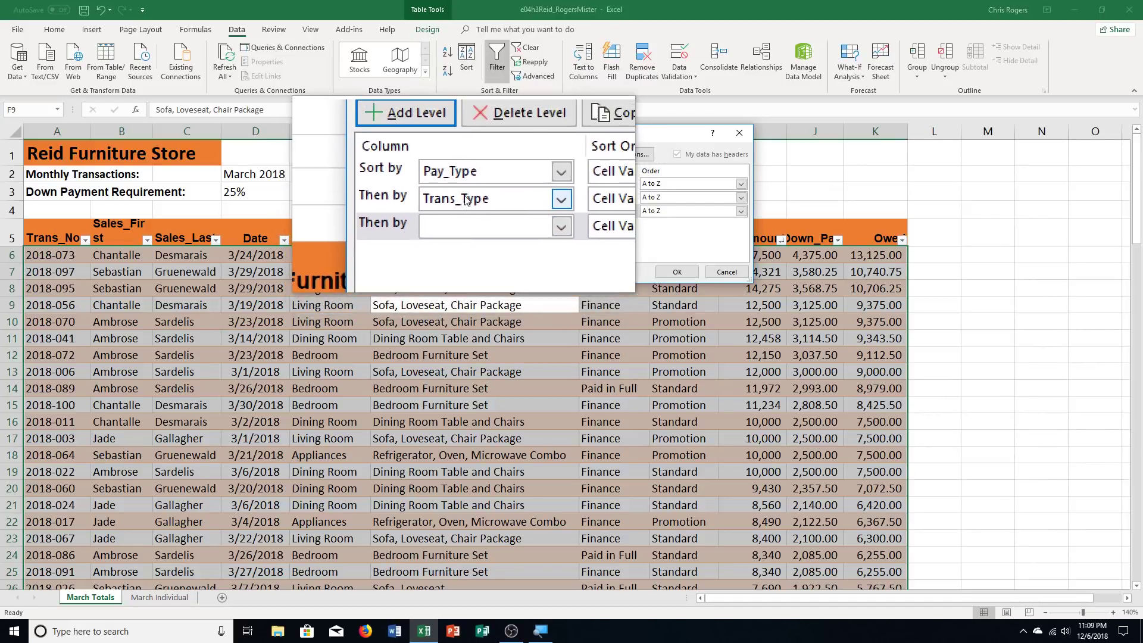
Set the third sort level to Amount, ordered Largest to Smallest.
click(482, 217)
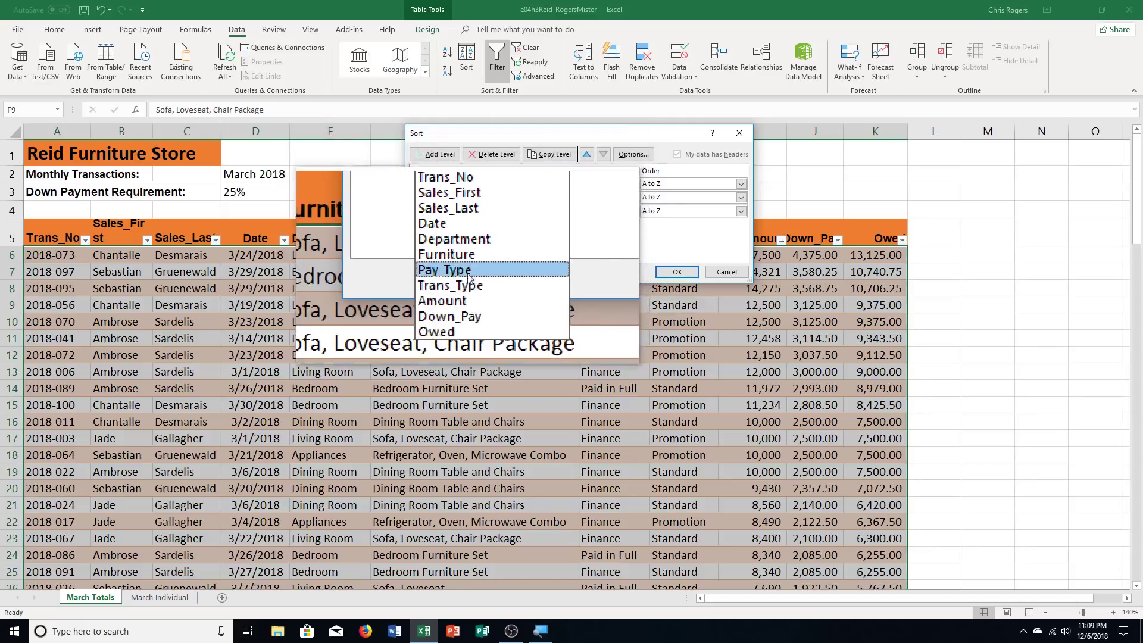
click(467, 291)
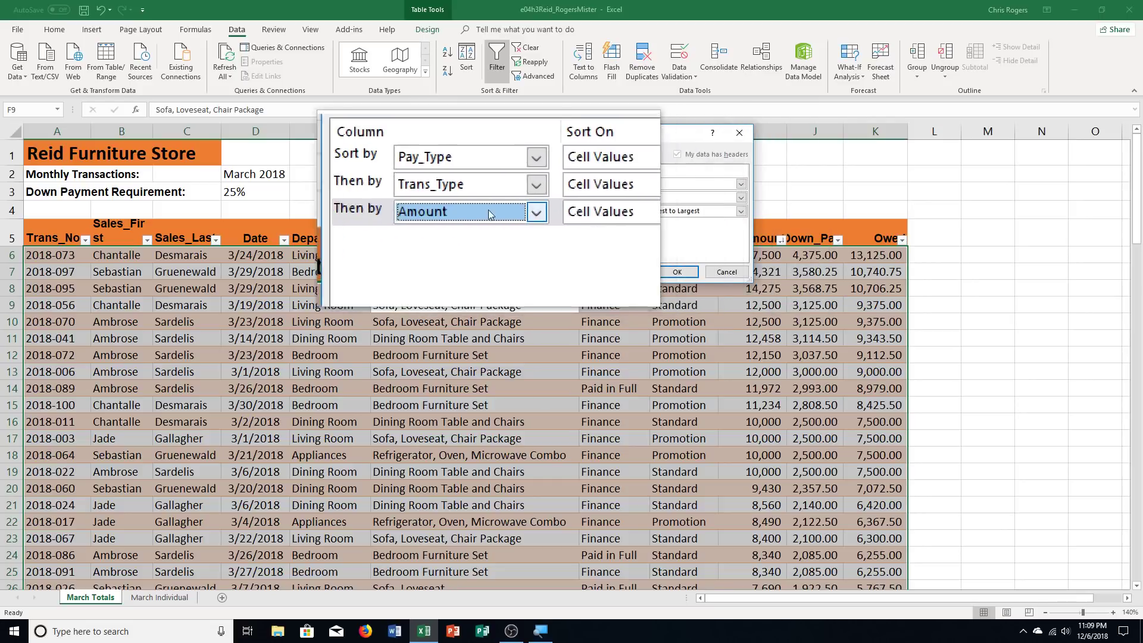
click(665, 215)
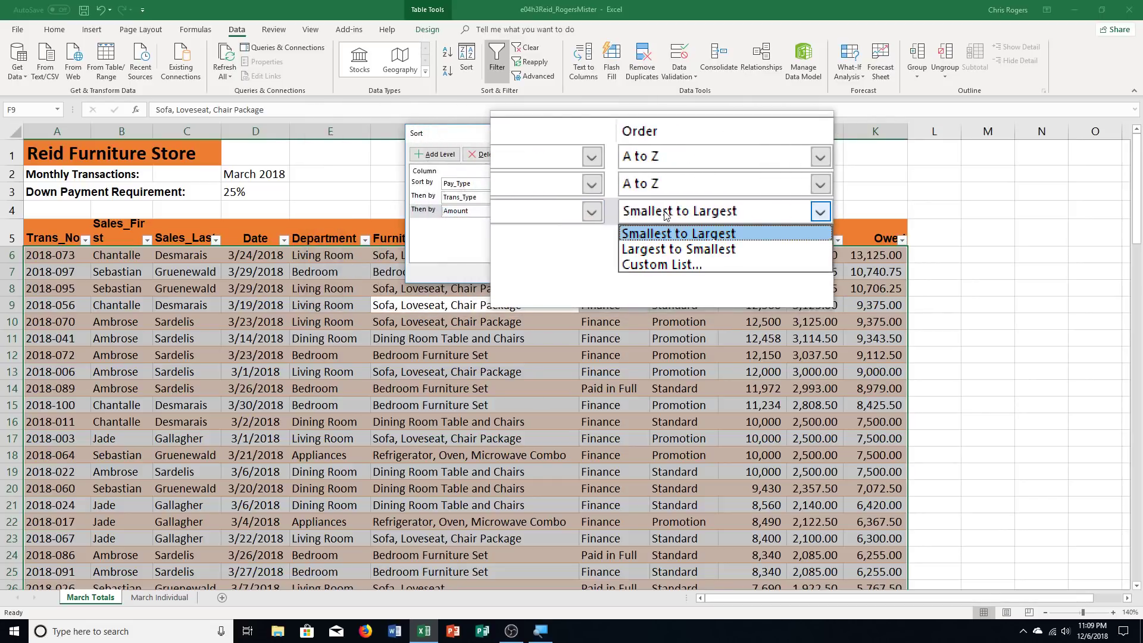
click(673, 239)
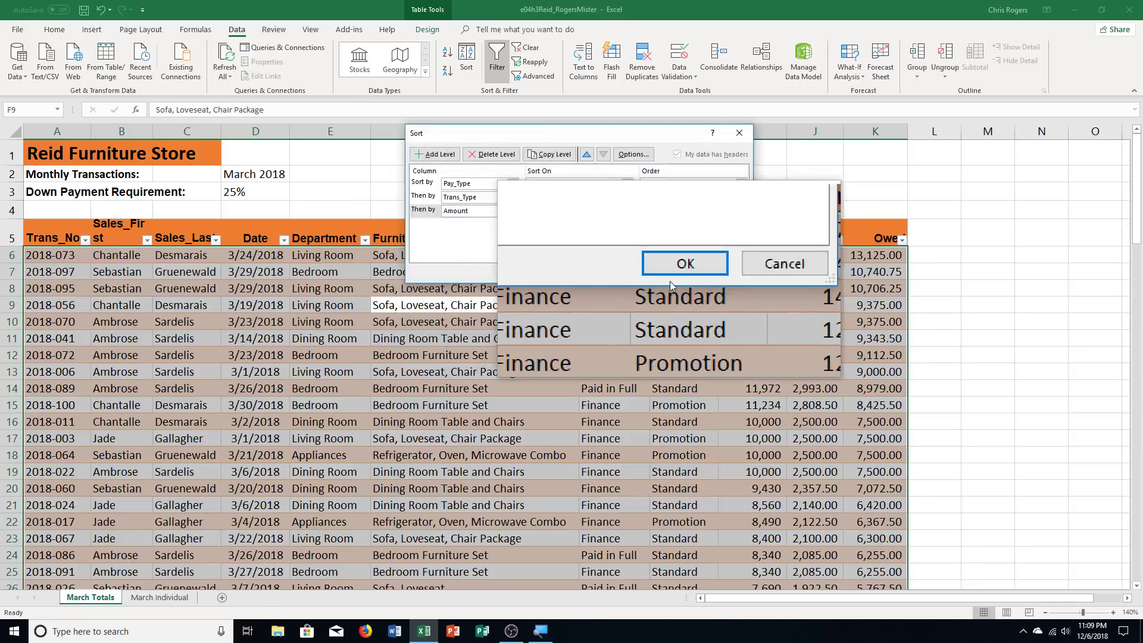
Apply the Pay_Type, Trans_Type, Amount largest-first sort, check the rows, and save the workbook.
click(677, 277)
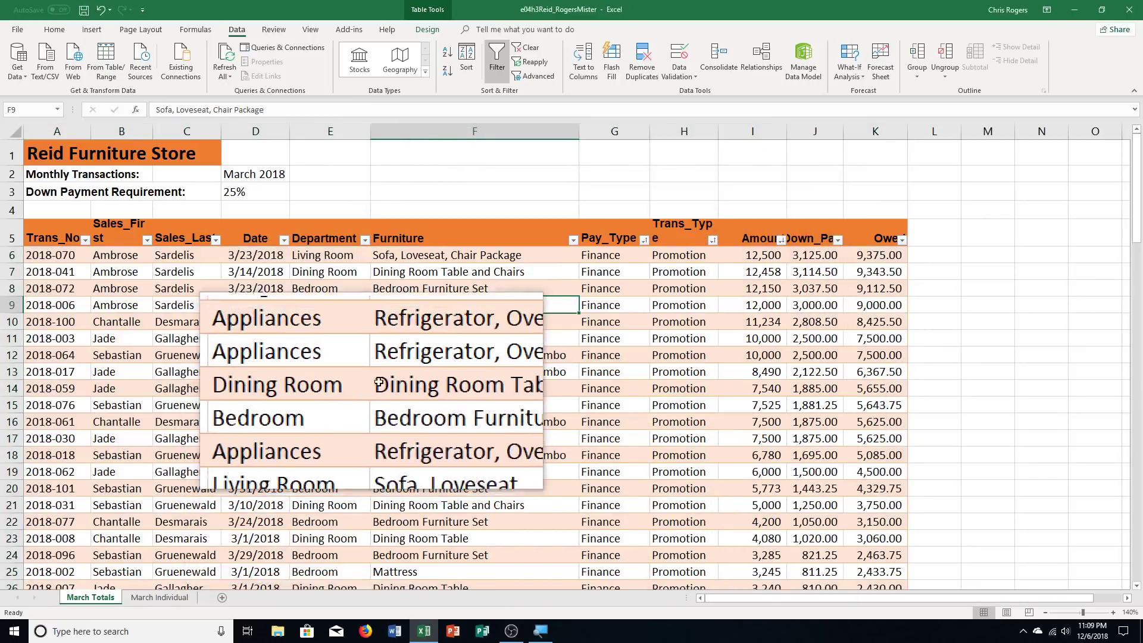
scroll(508, 361, down, 14)
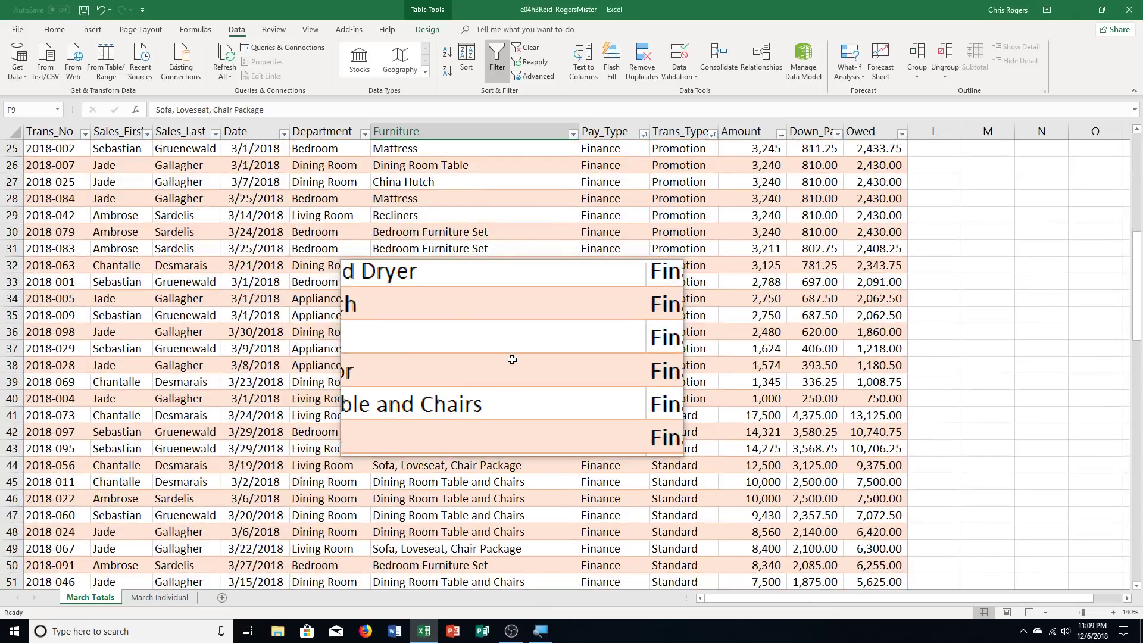
scroll(512, 360, up, 16)
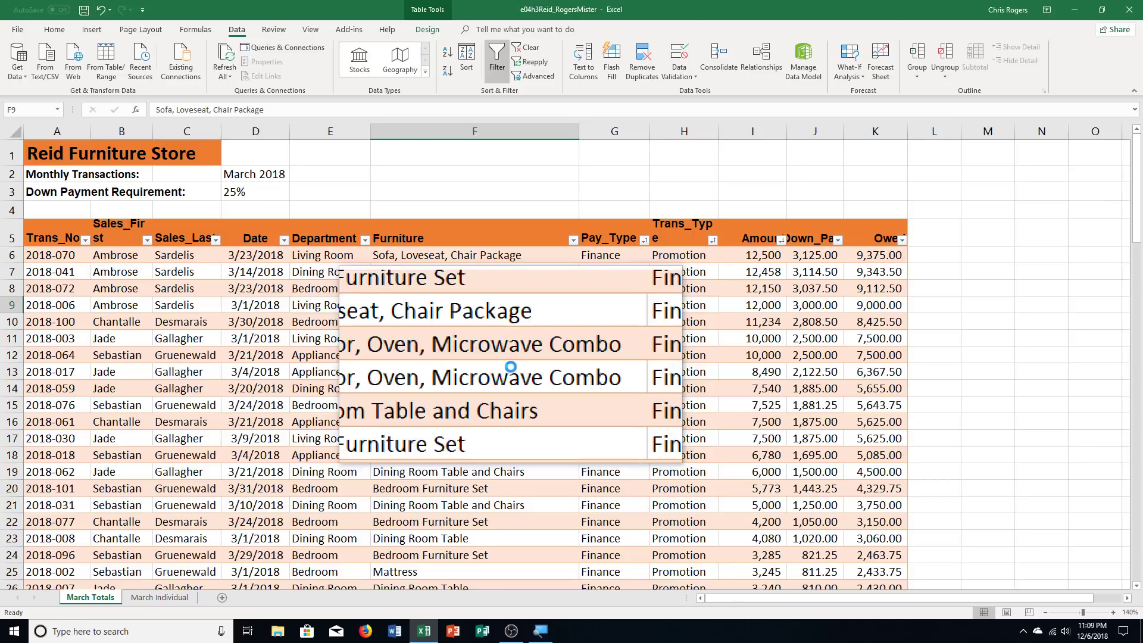
key(ctrl+s)
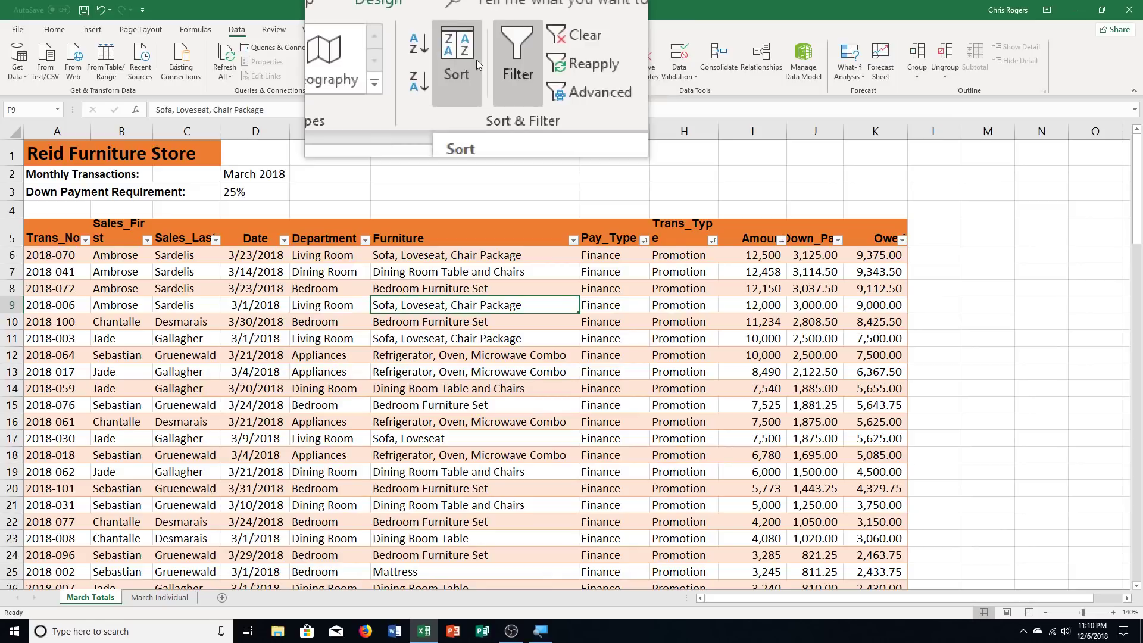
Add a fourth sort level by Department beneath the Amount level in the Sort dialog.
click(457, 59)
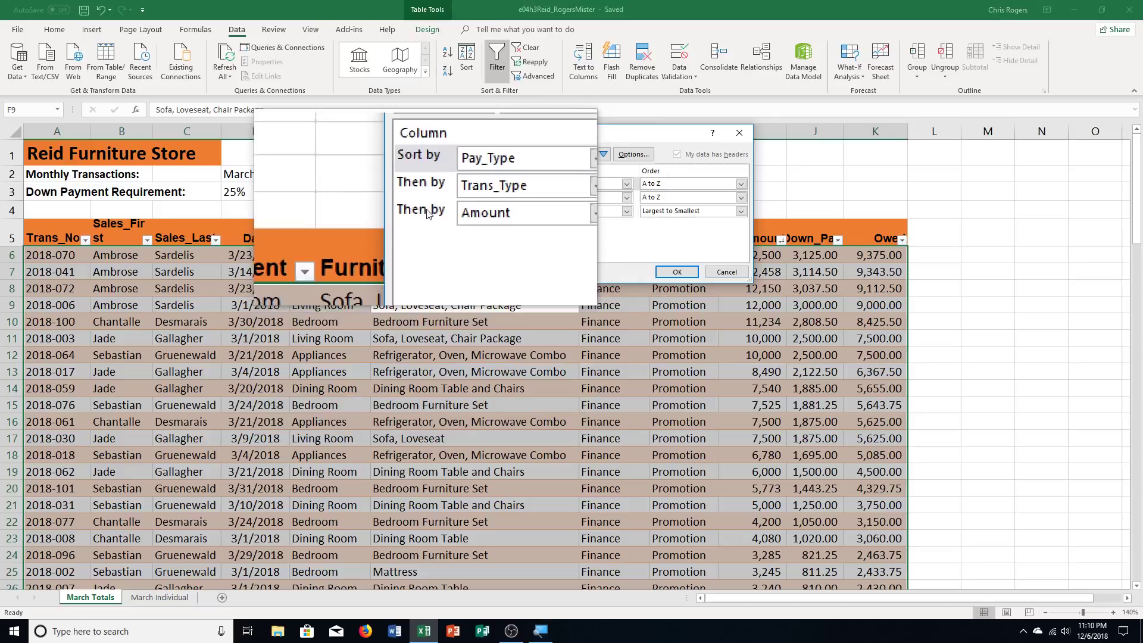
click(431, 211)
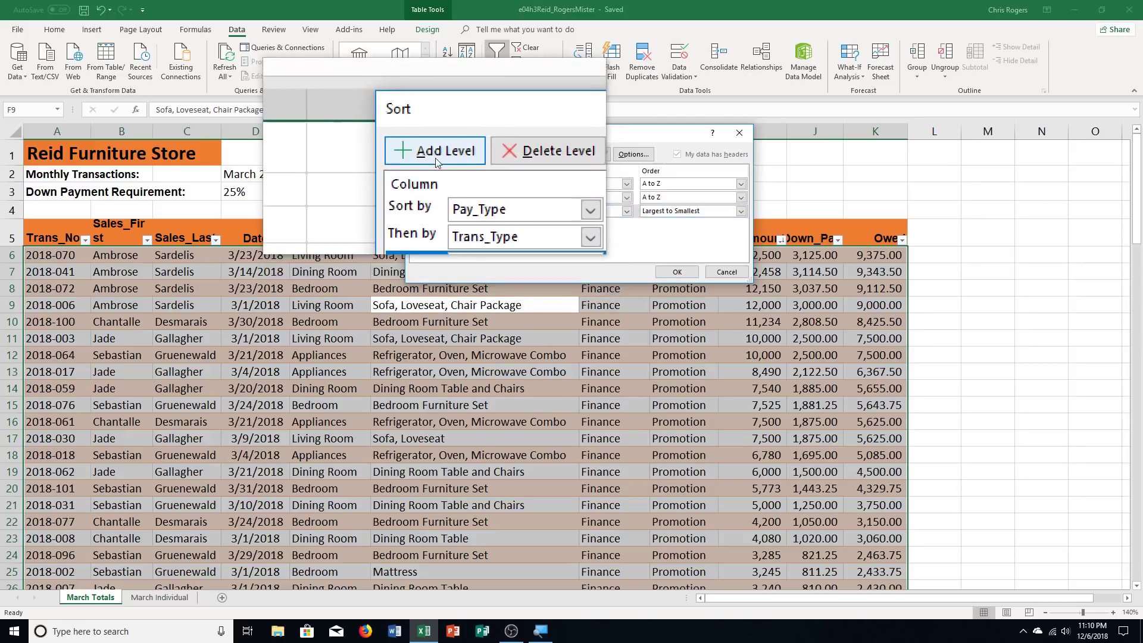
click(435, 158)
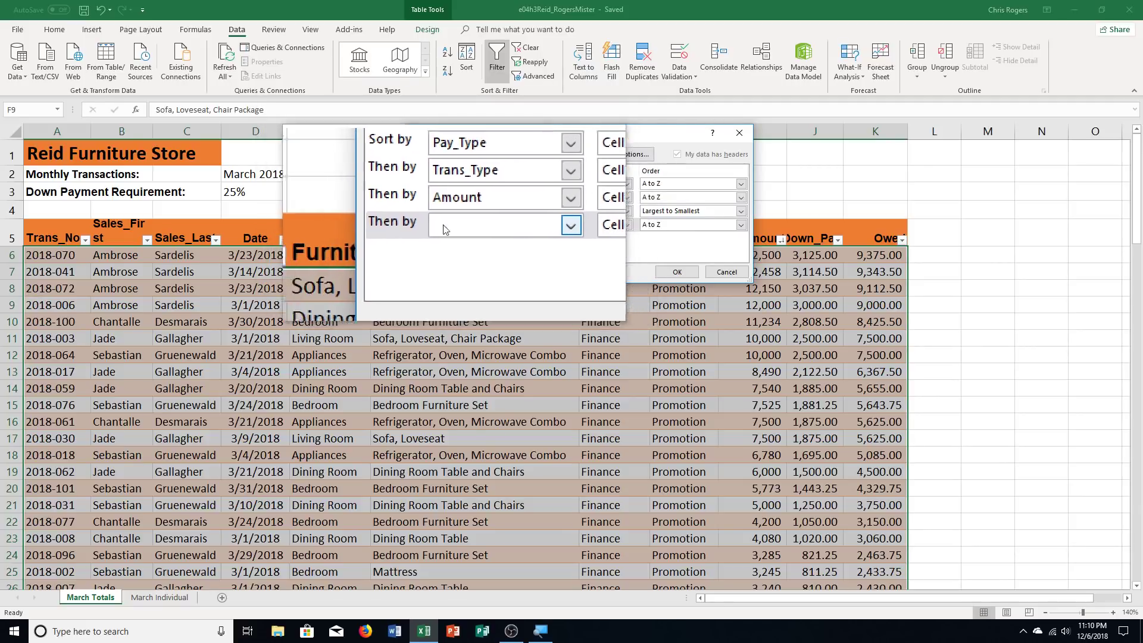
click(480, 226)
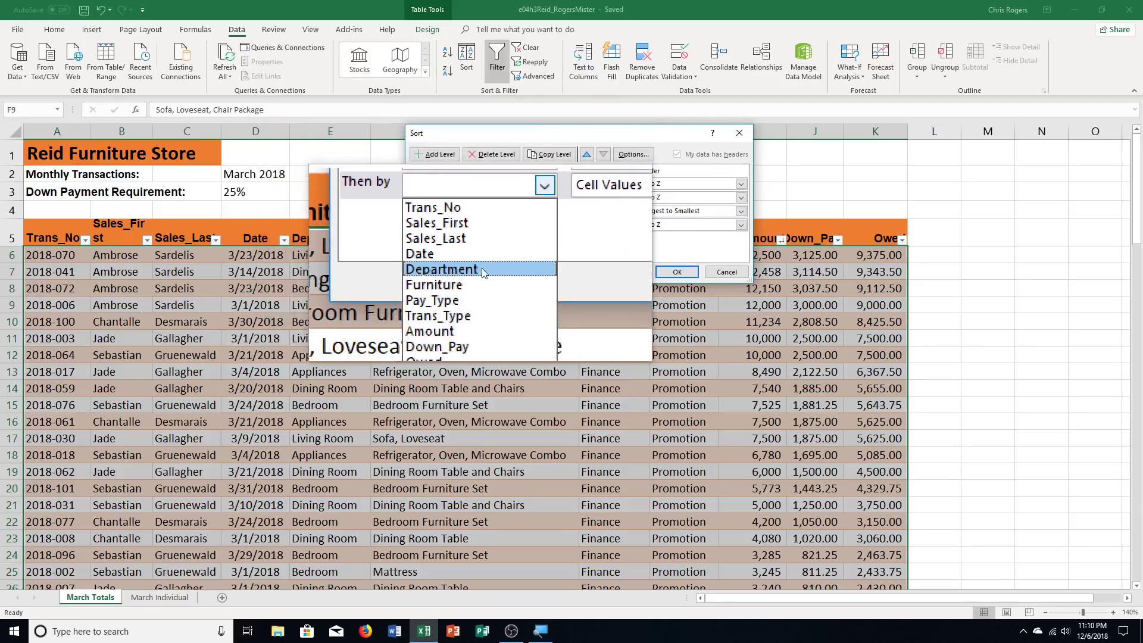
click(484, 271)
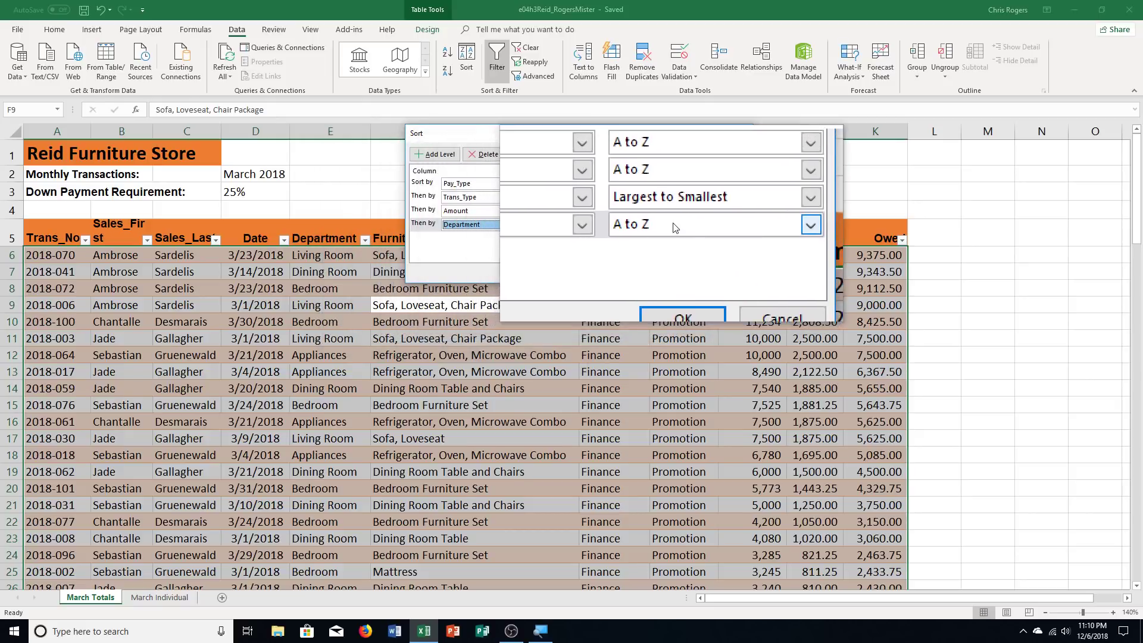
click(674, 228)
Choose Custom List as the sort order for the Department level.
click(675, 253)
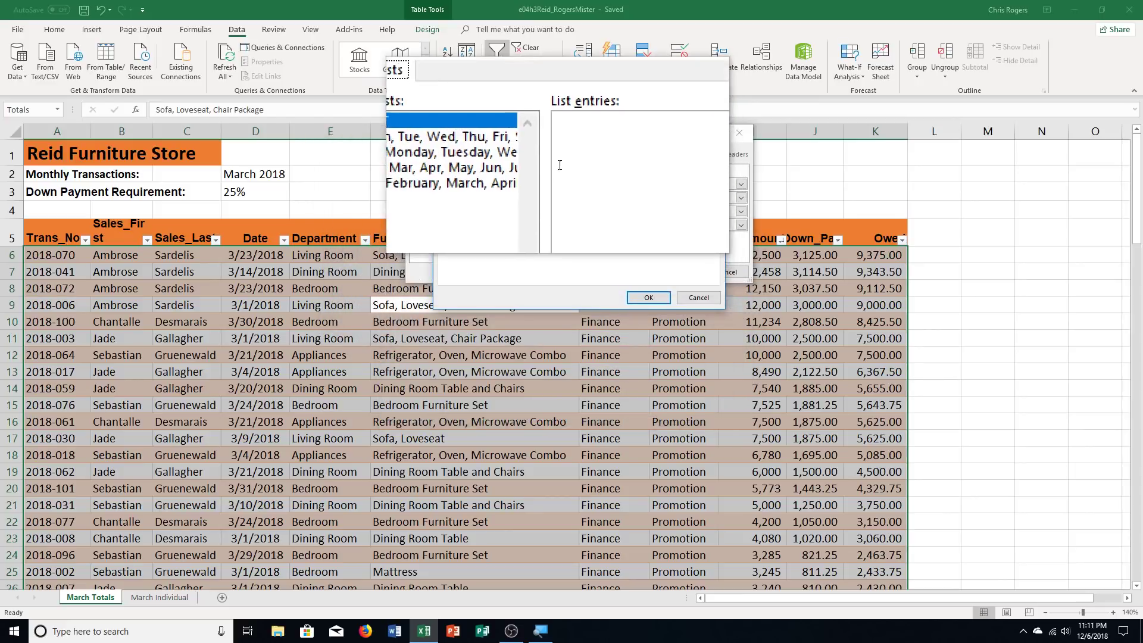
key(Escape)
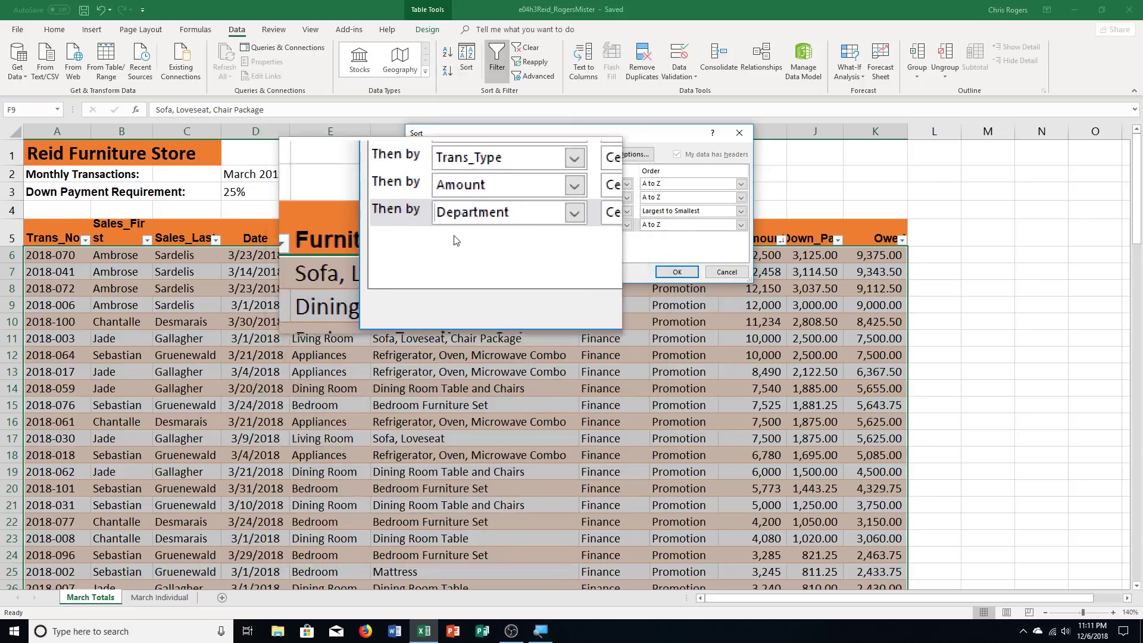
click(658, 230)
click(655, 250)
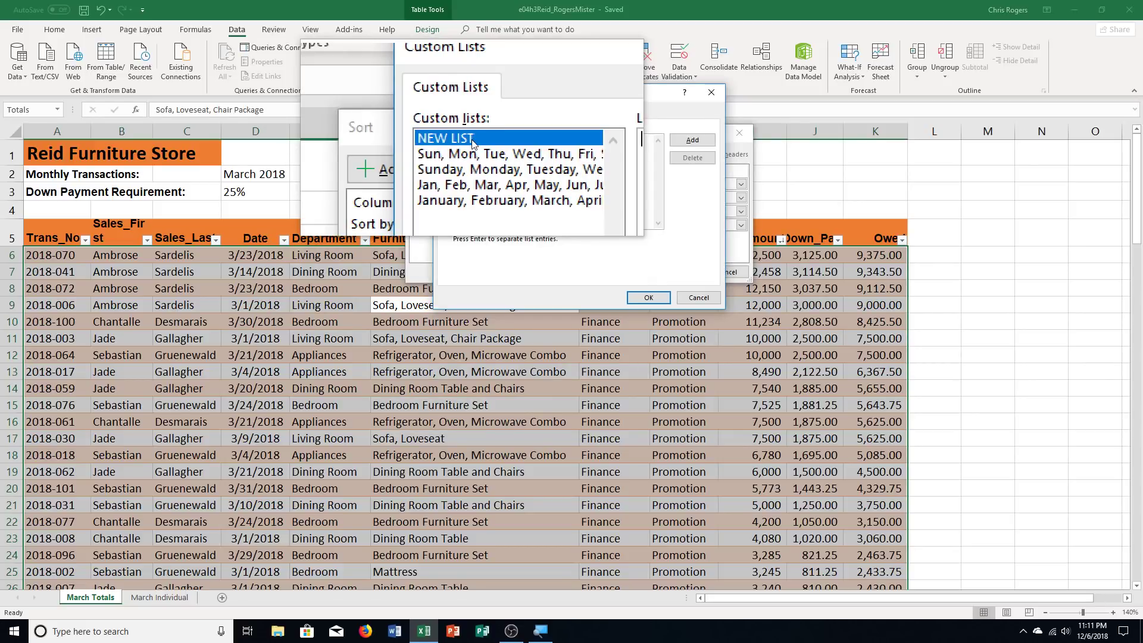
Enter the custom list entries Dining Room, Living Room, Bedroom, Appliances.
click(583, 148)
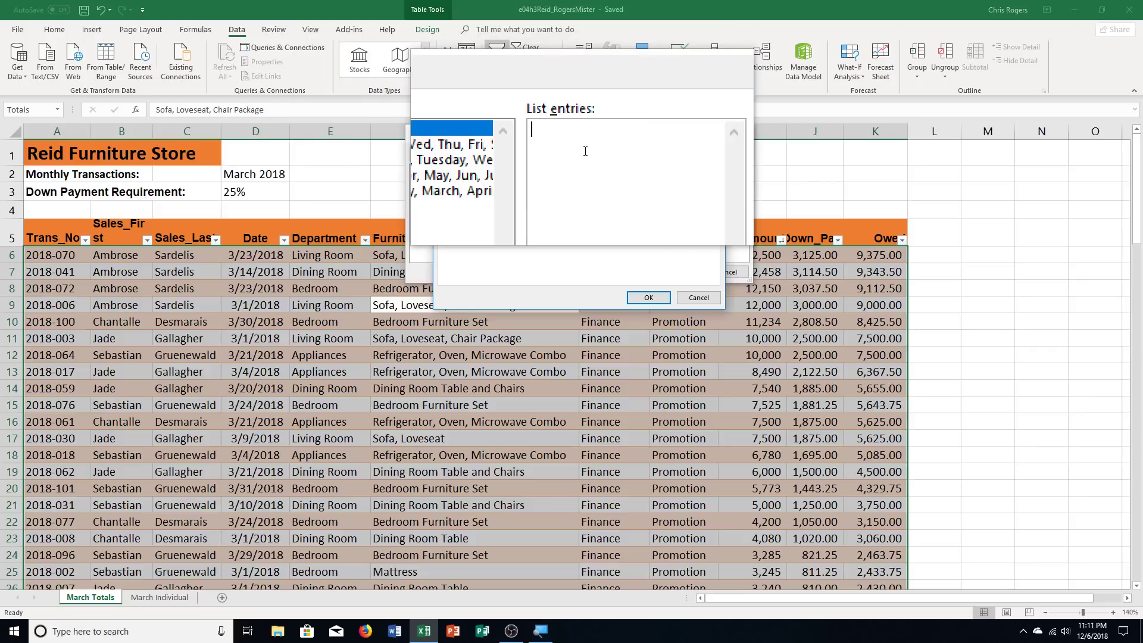
text(Dining Room, Living Ro)
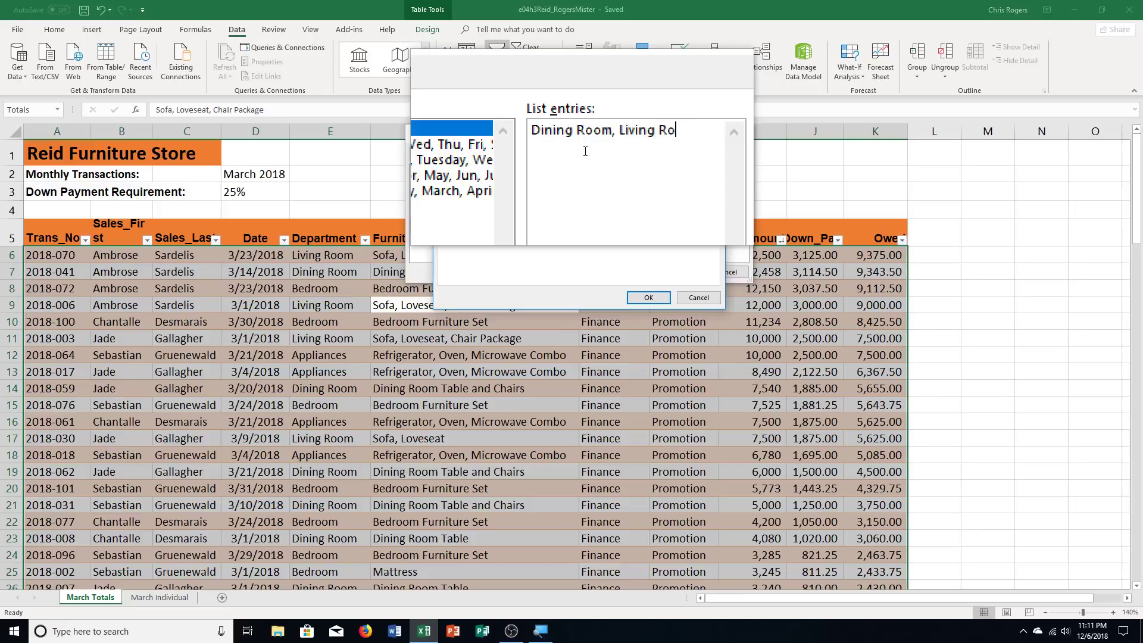
text(om, Bedroom, Applican)
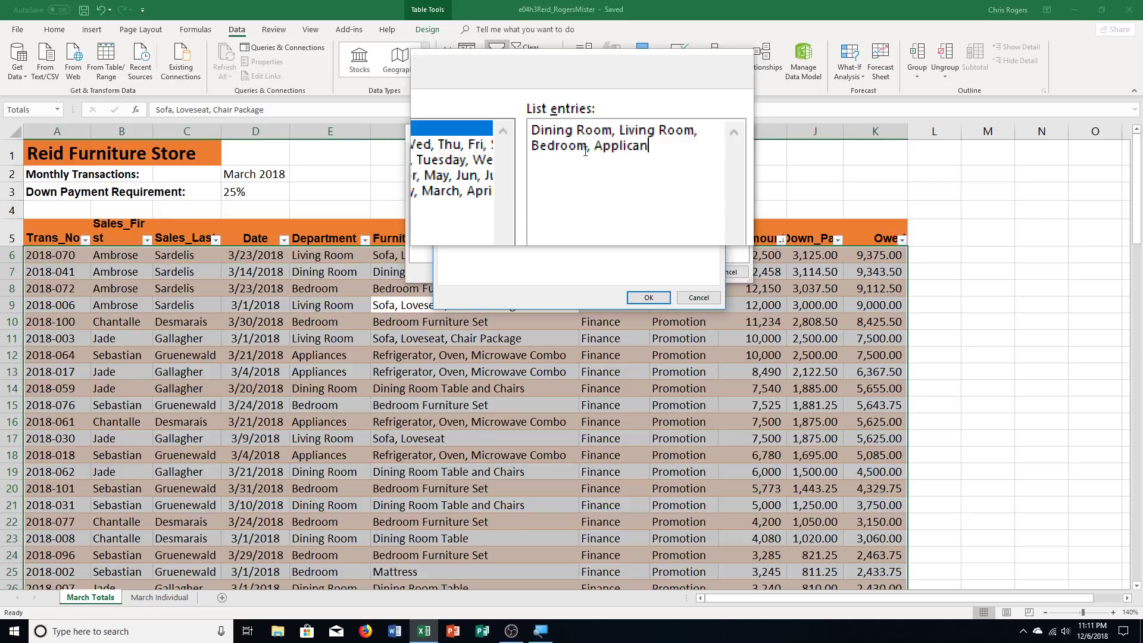
key(BackSpace)
key(BackSpace)
text(ances)
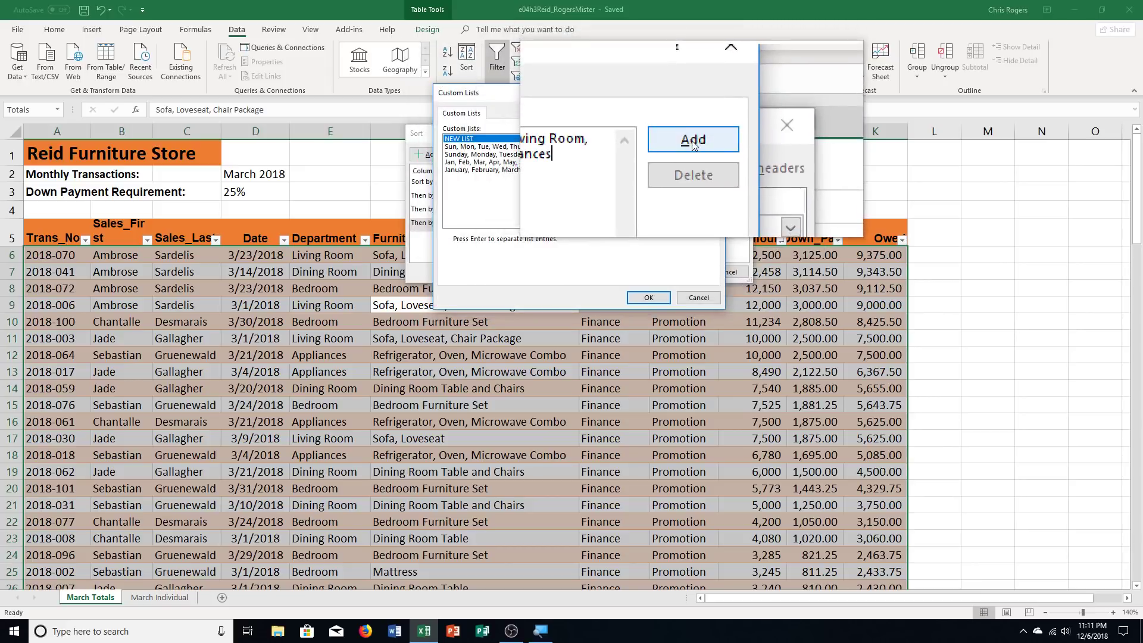
Add the department list and apply it as the Department sort order.
click(692, 143)
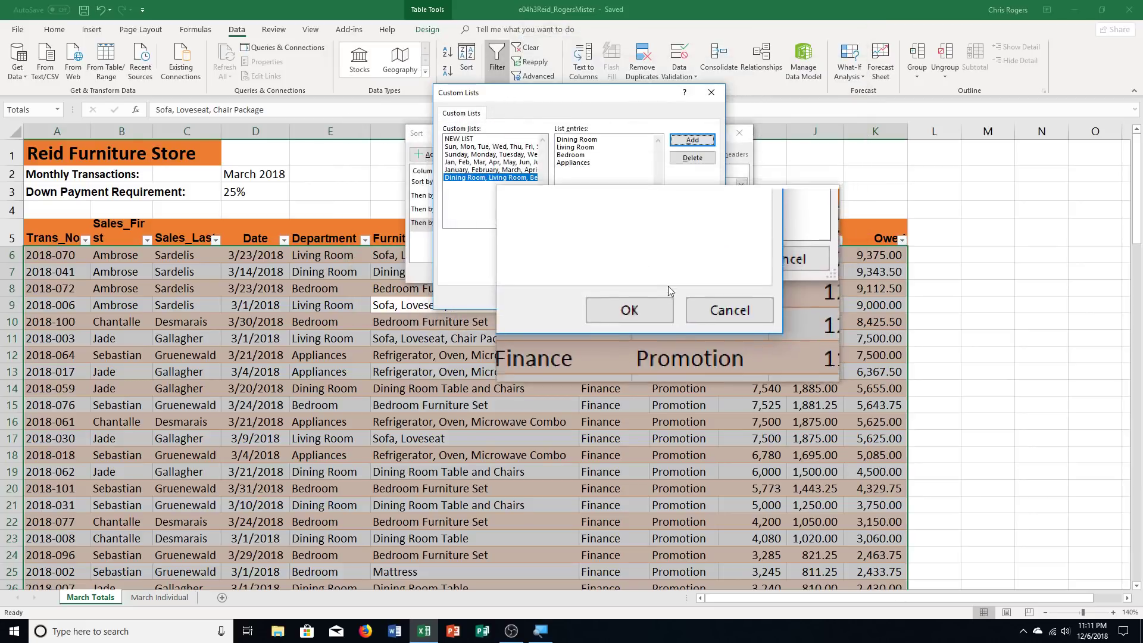
click(648, 297)
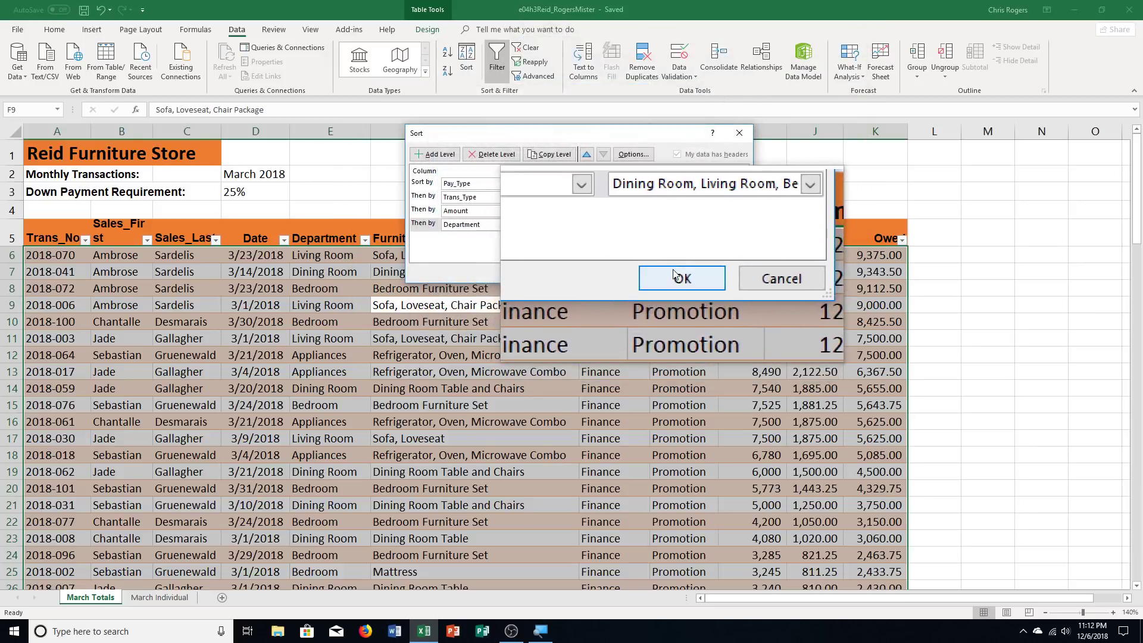
click(673, 274)
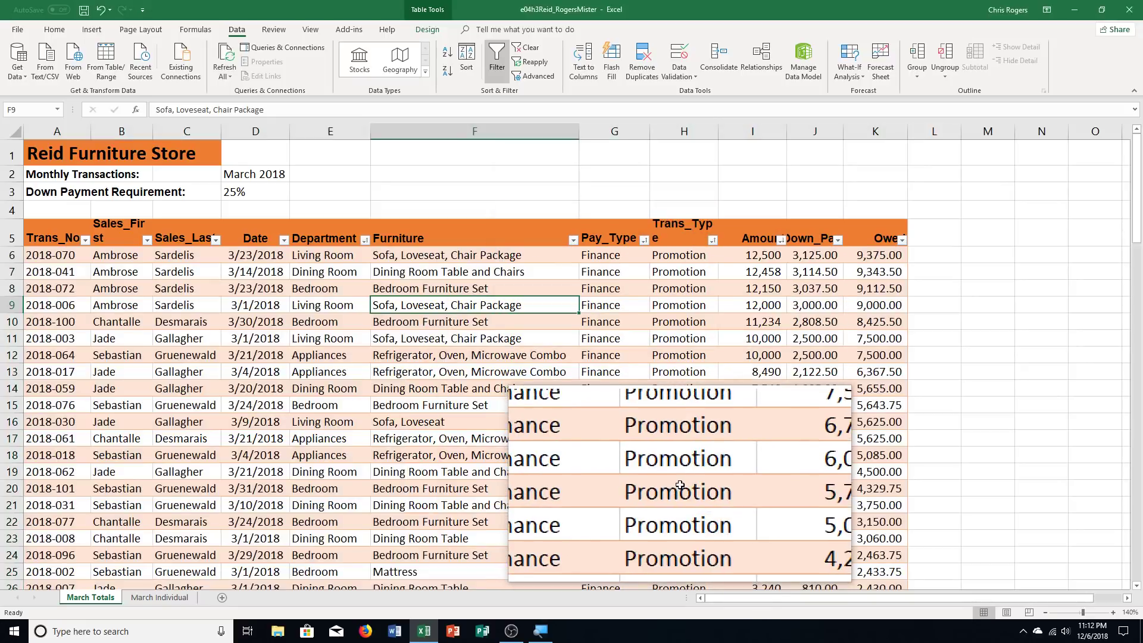
Save the workbook and filter Sales_Last to show only Gallagher's rows.
key(ctrl+s)
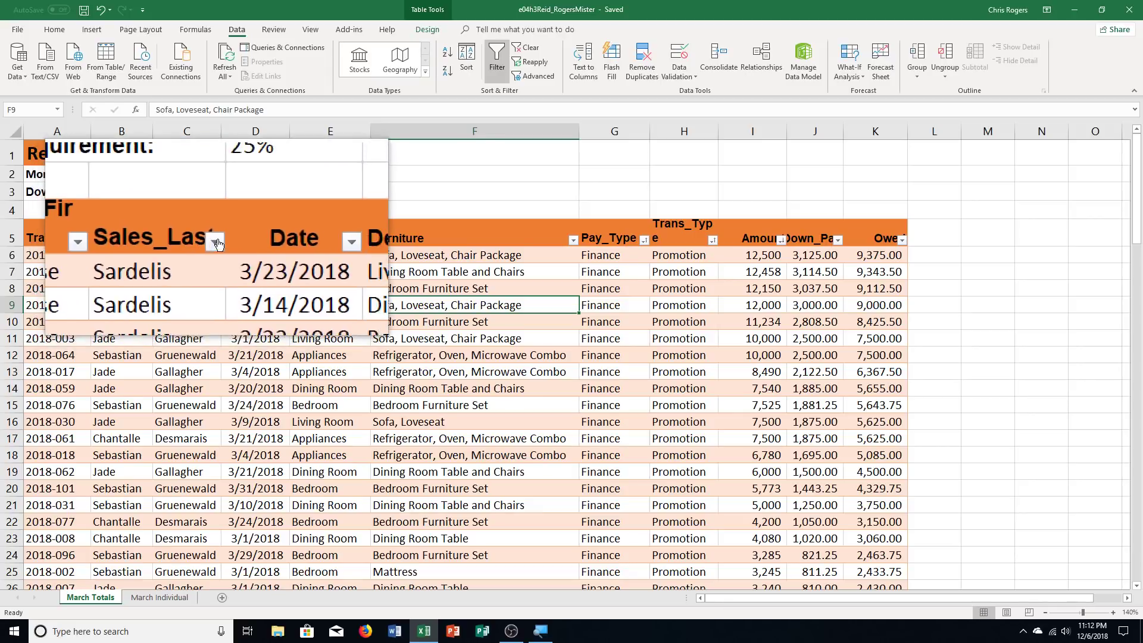
click(217, 241)
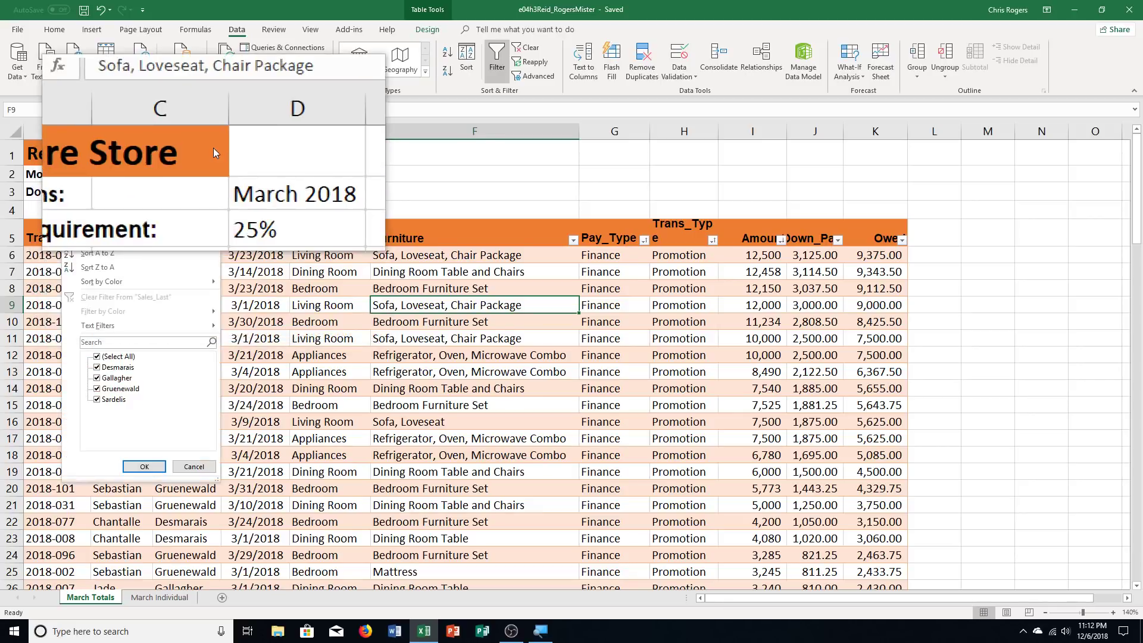
click(96, 357)
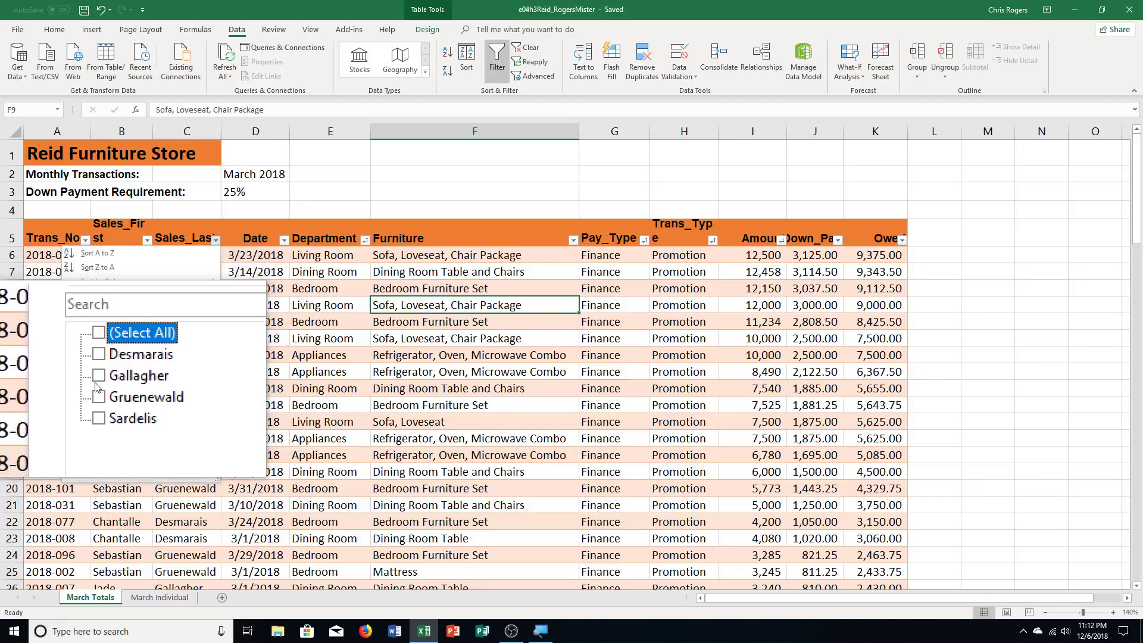
click(97, 379)
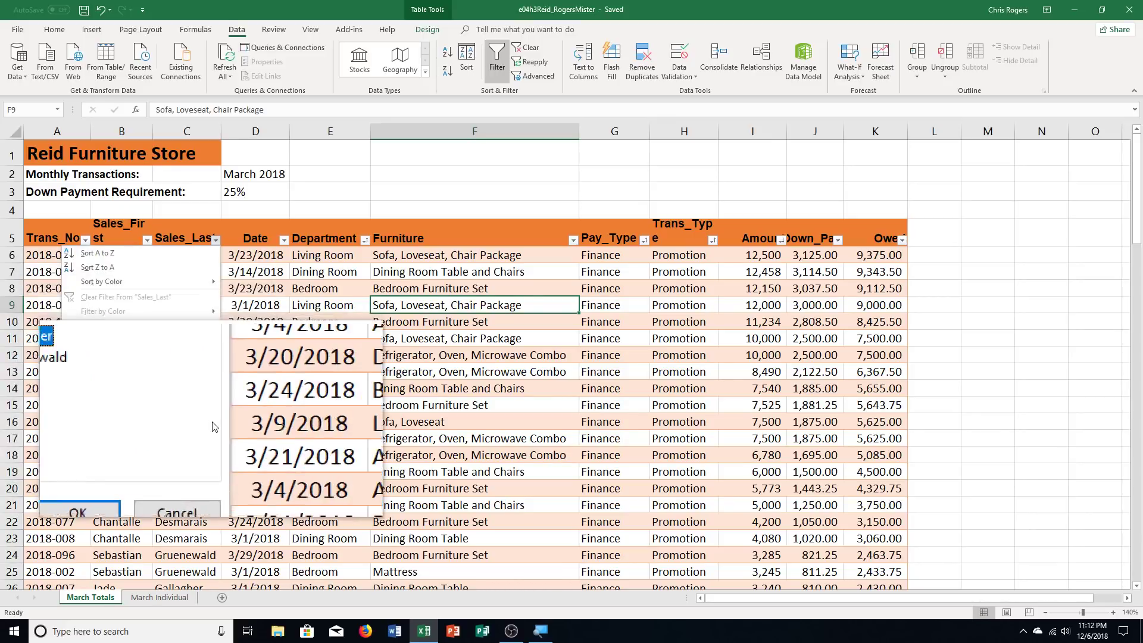
click(154, 470)
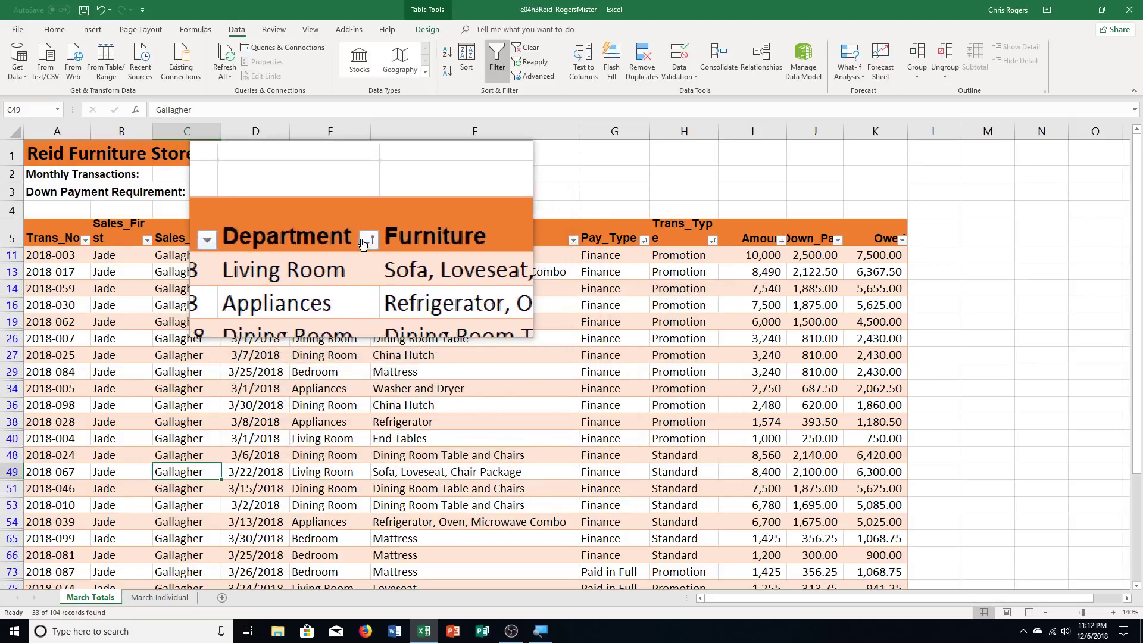
Filter the Department column to Dining Room only, leaving 15 of 104 records.
click(364, 239)
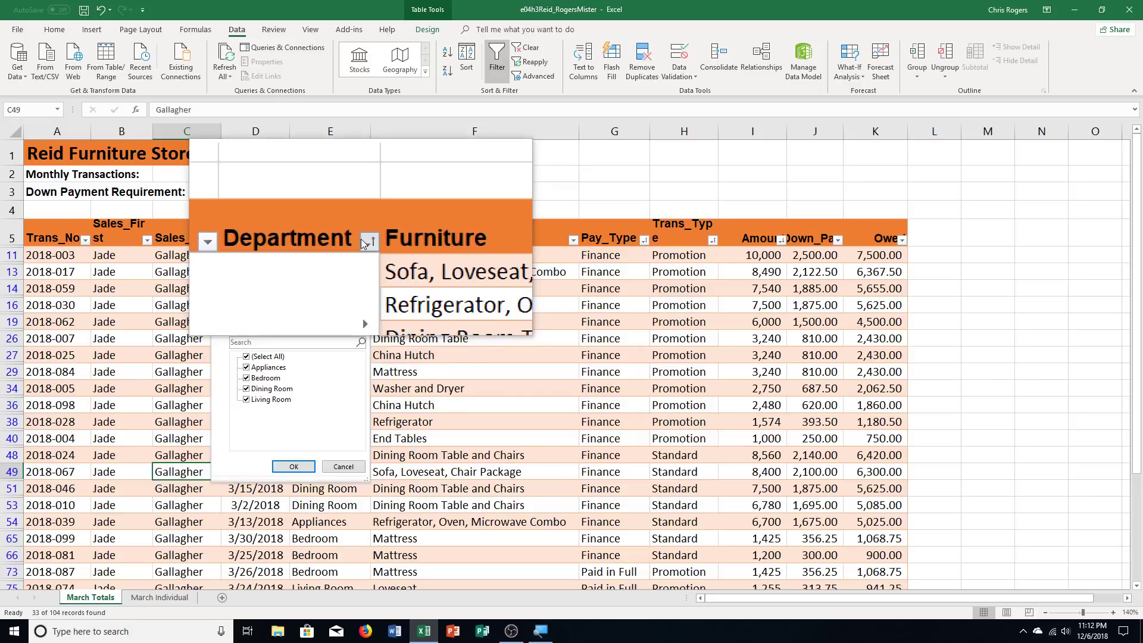
click(247, 356)
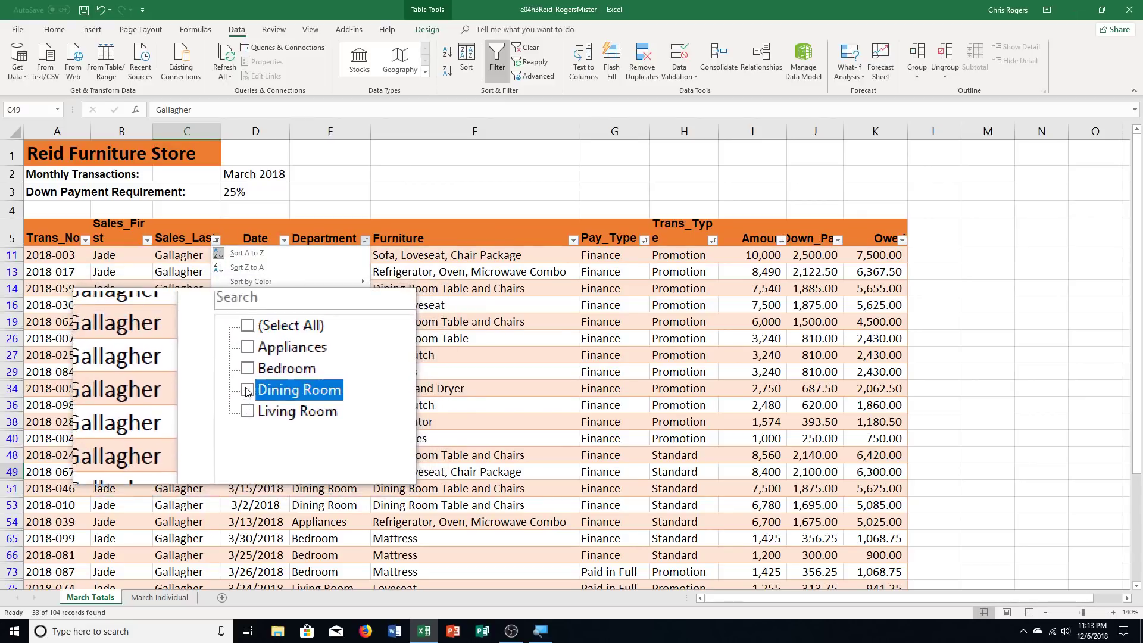
click(249, 390)
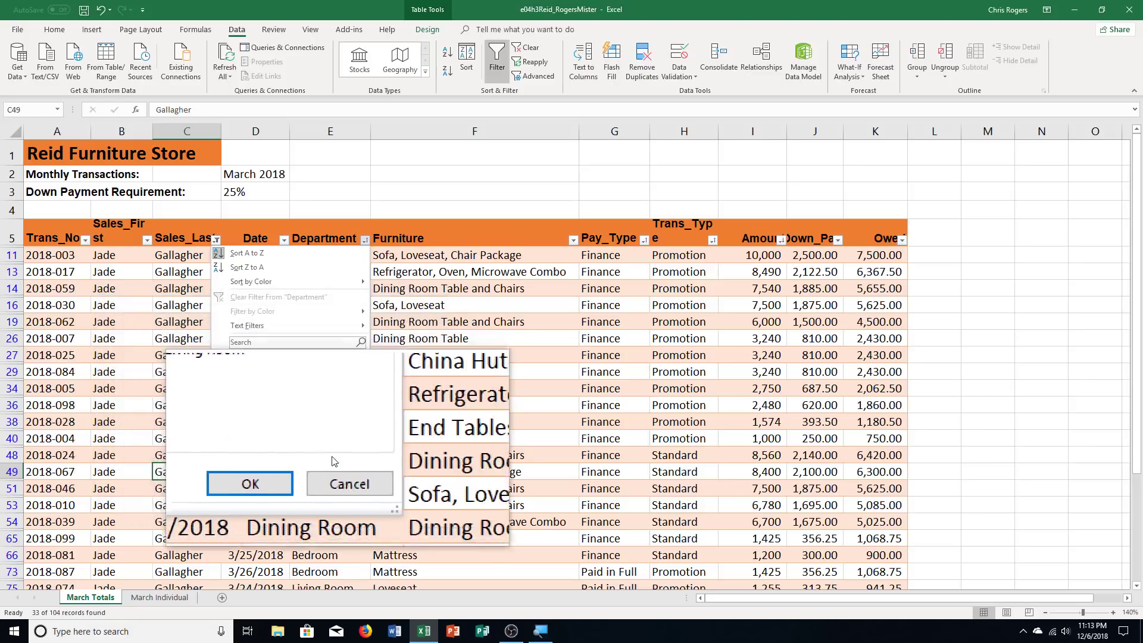
click(309, 465)
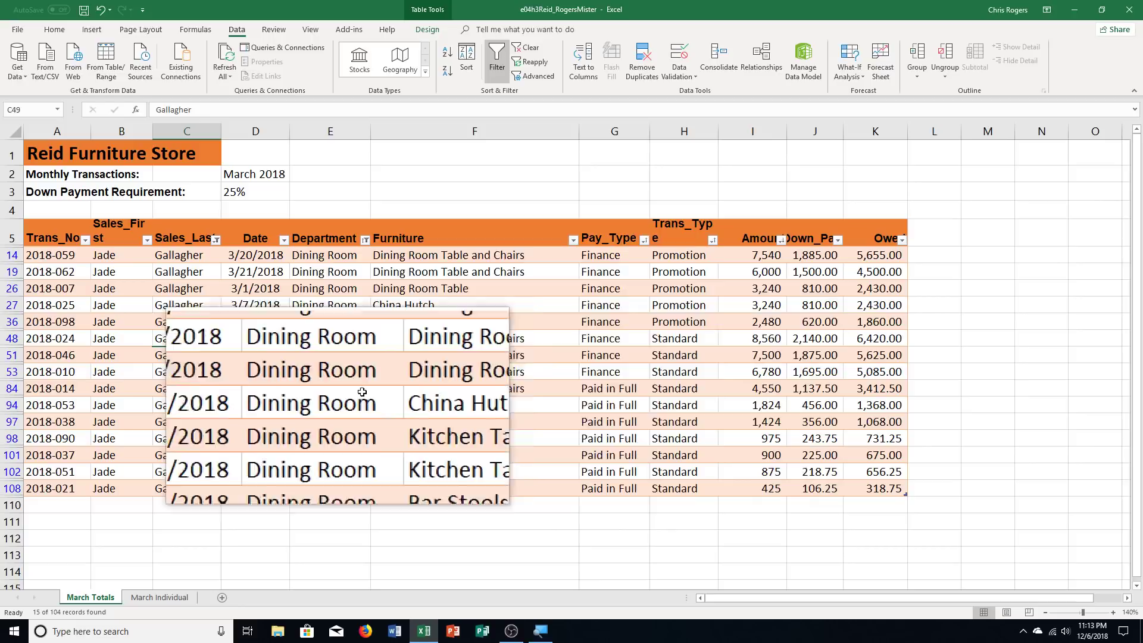
Filter Amount to greater than or equal to 5000, leaving 5 records.
drag(758, 257, 771, 488)
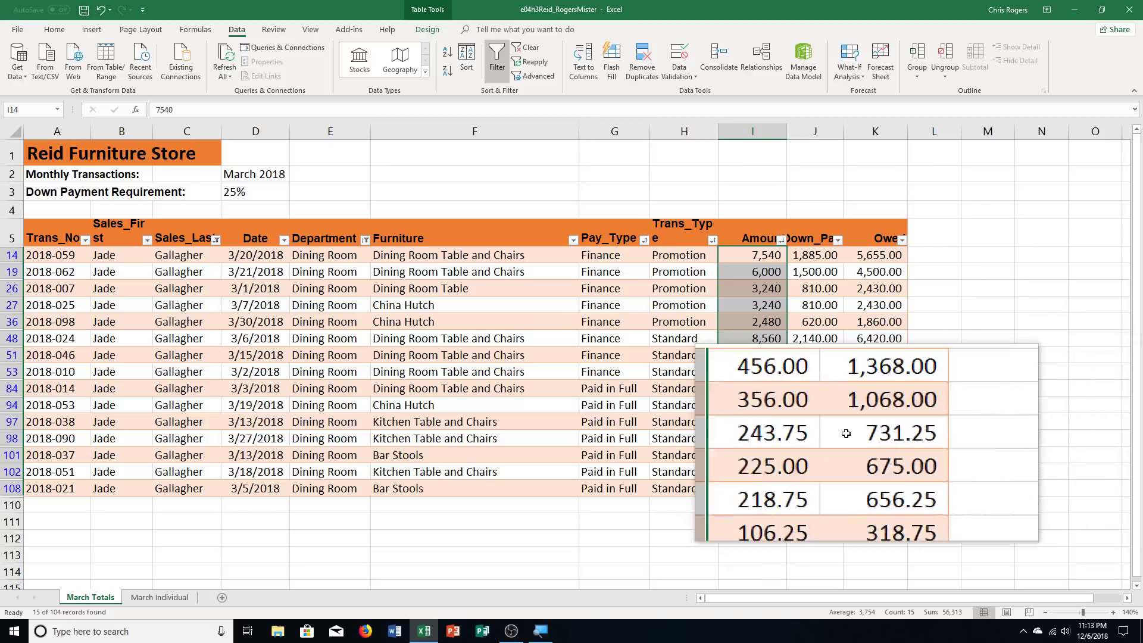
click(780, 240)
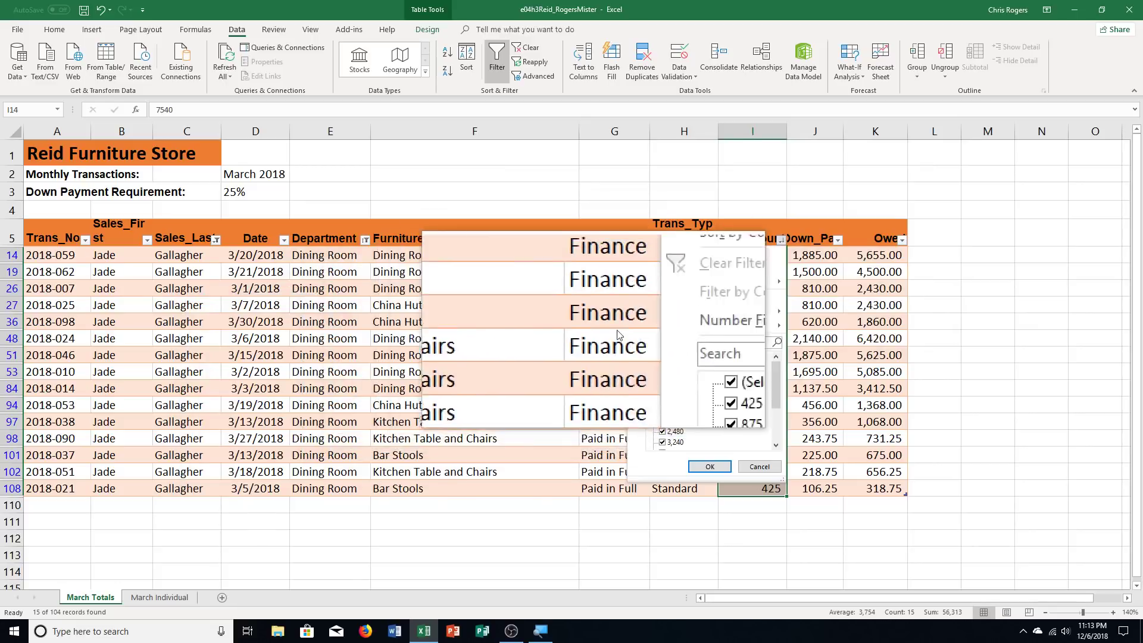
mouse_move(688, 326)
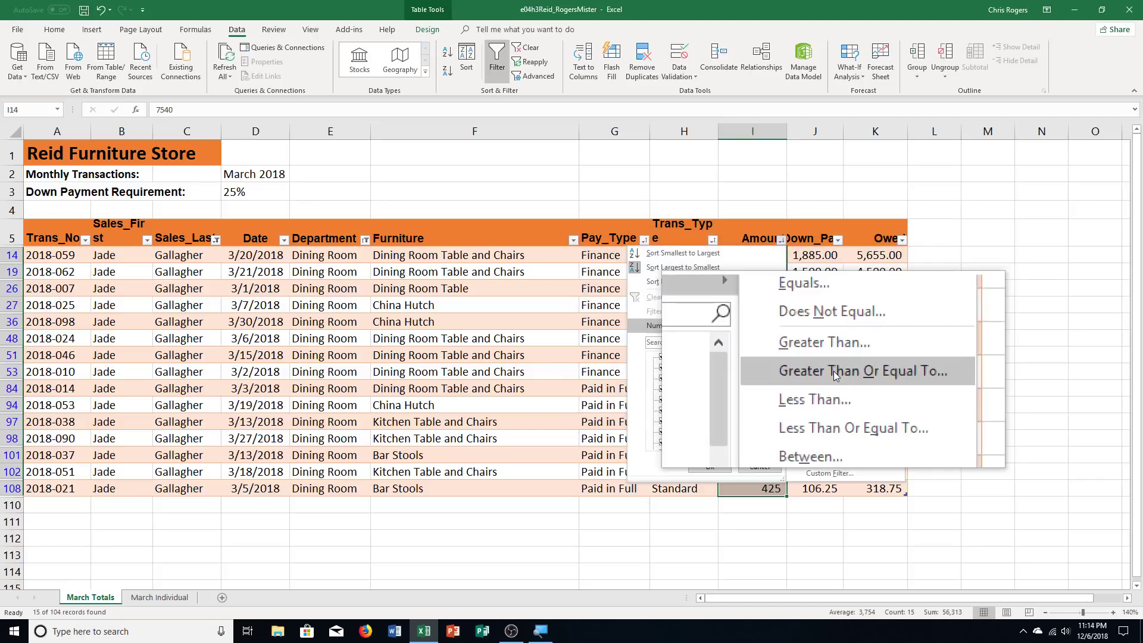
click(833, 370)
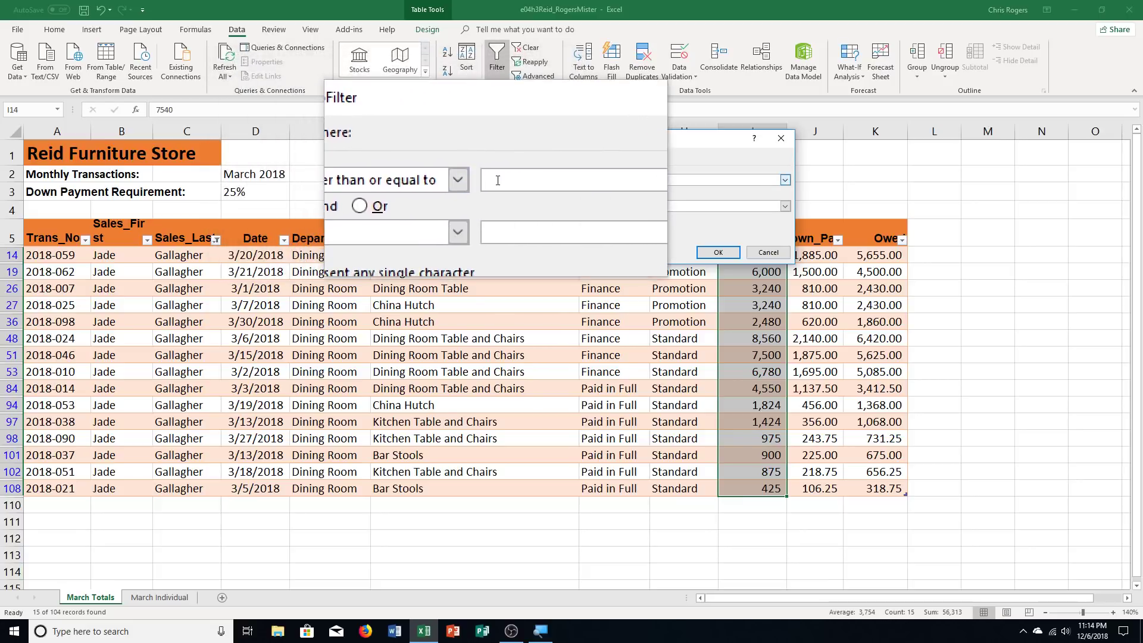
text(5000)
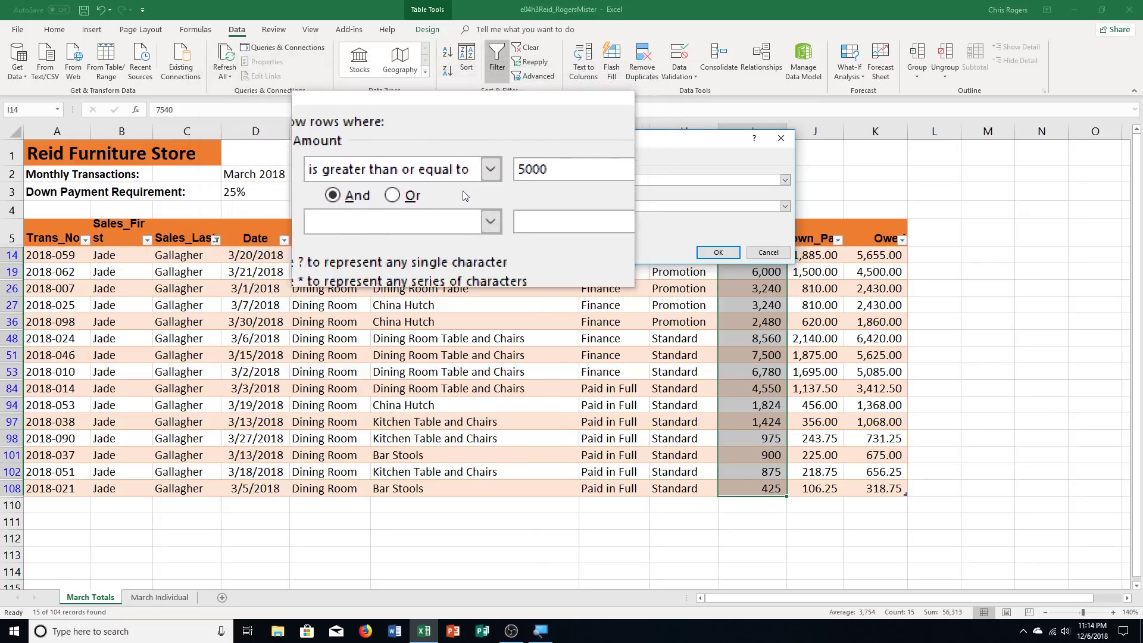
click(727, 260)
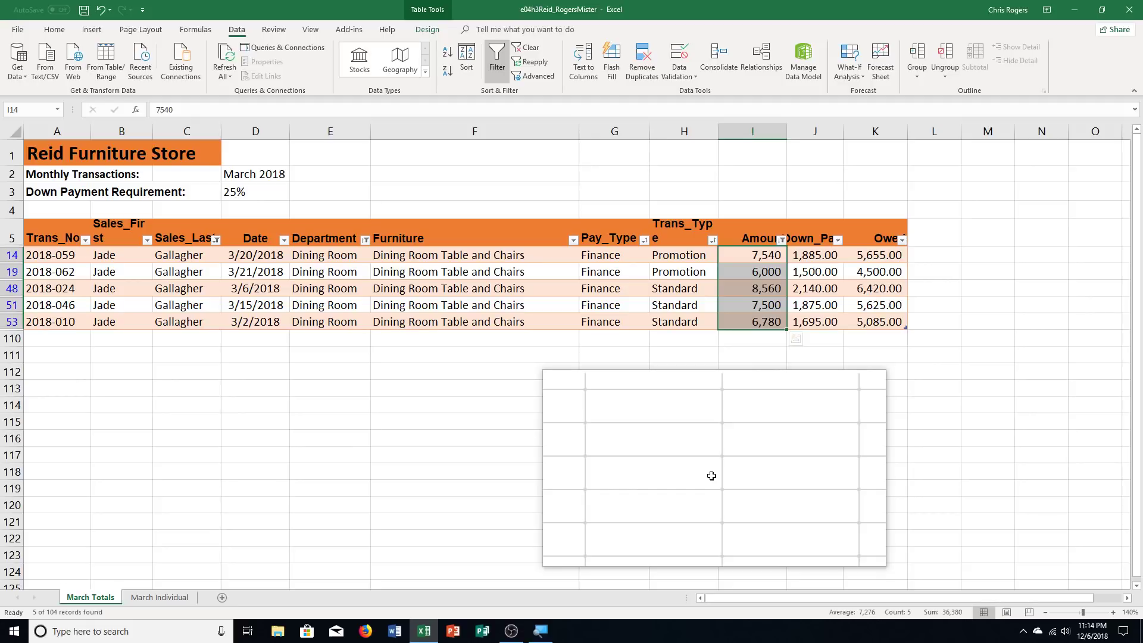
Save, then filter Date between 3/16/2018 and 3/31/2018, leaving two Finance Promotion rows.
key(ctrl+s)
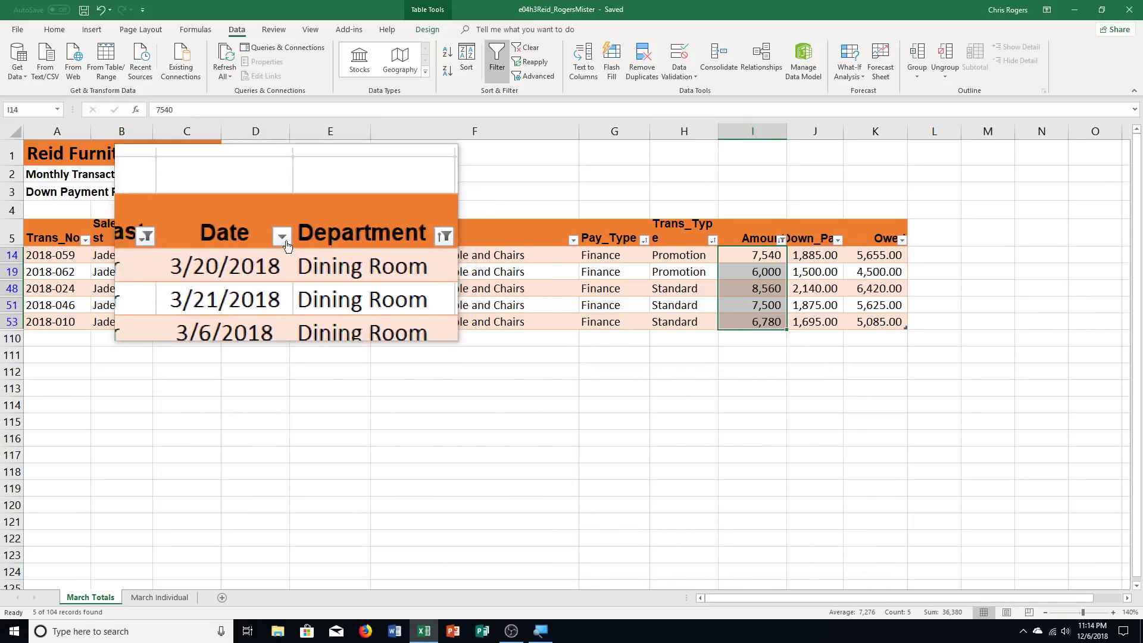
click(282, 237)
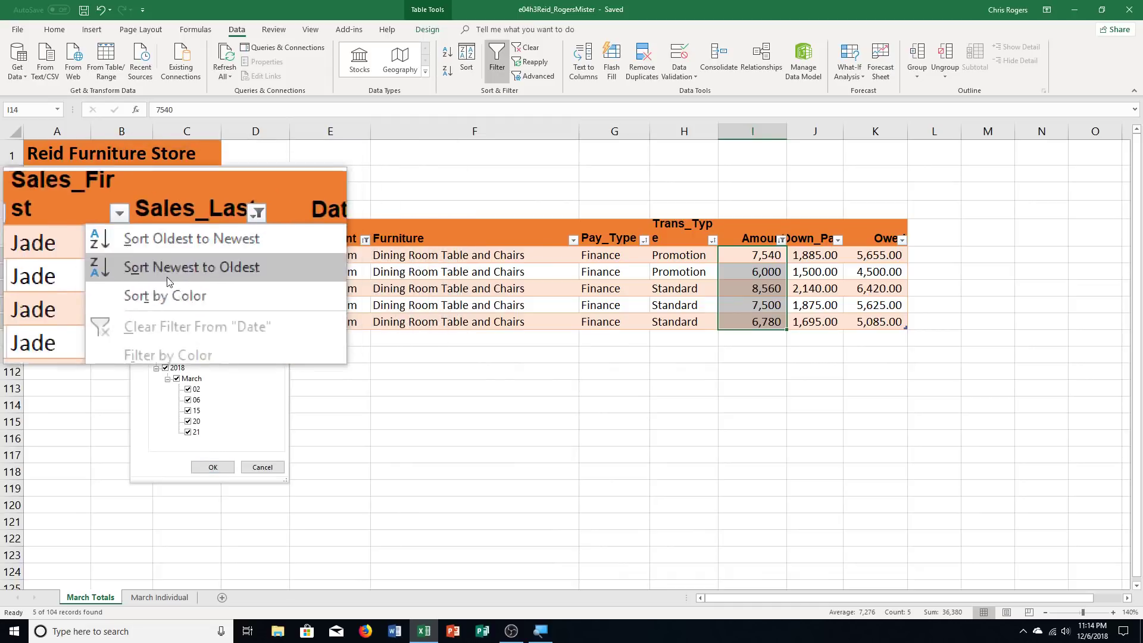
mouse_move(219, 324)
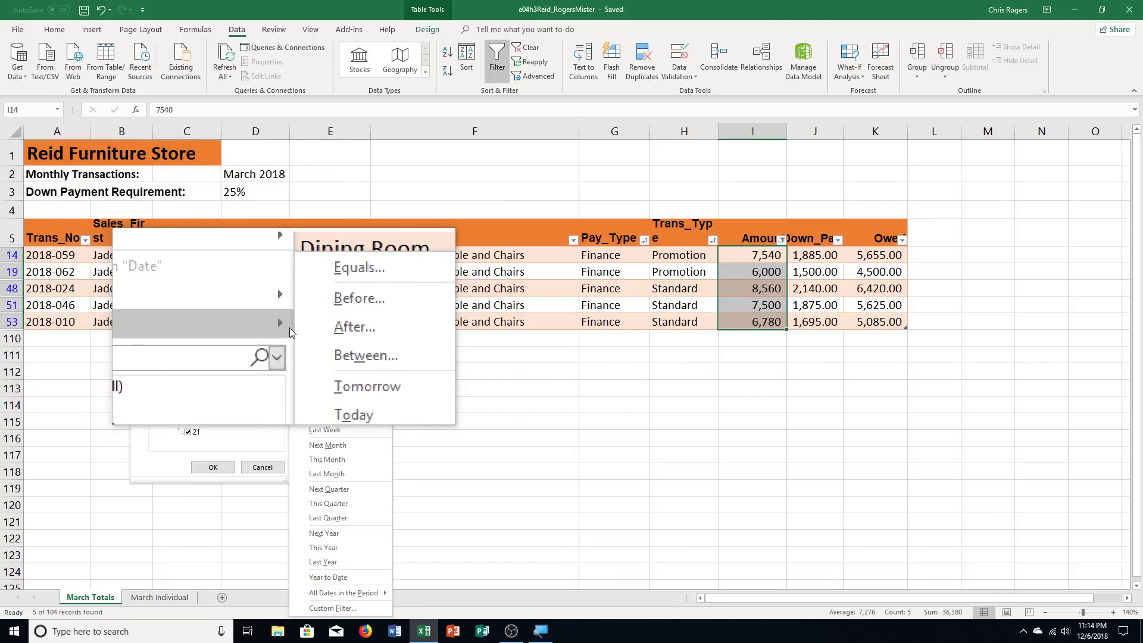
click(334, 343)
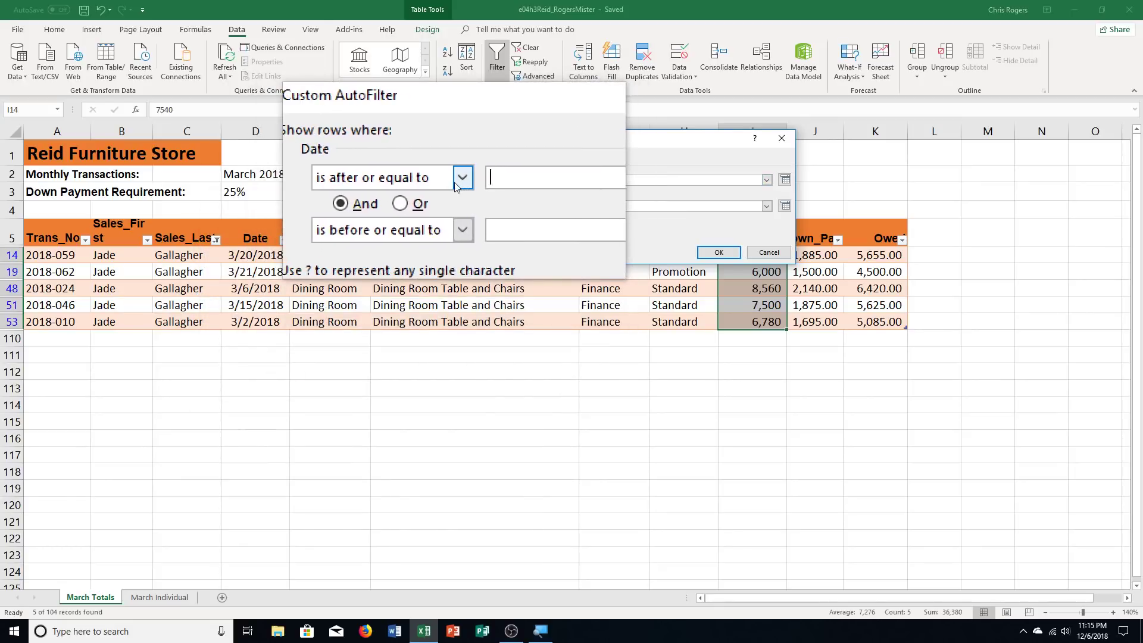
text(3/16/2018)
click(474, 207)
text(3/31/)
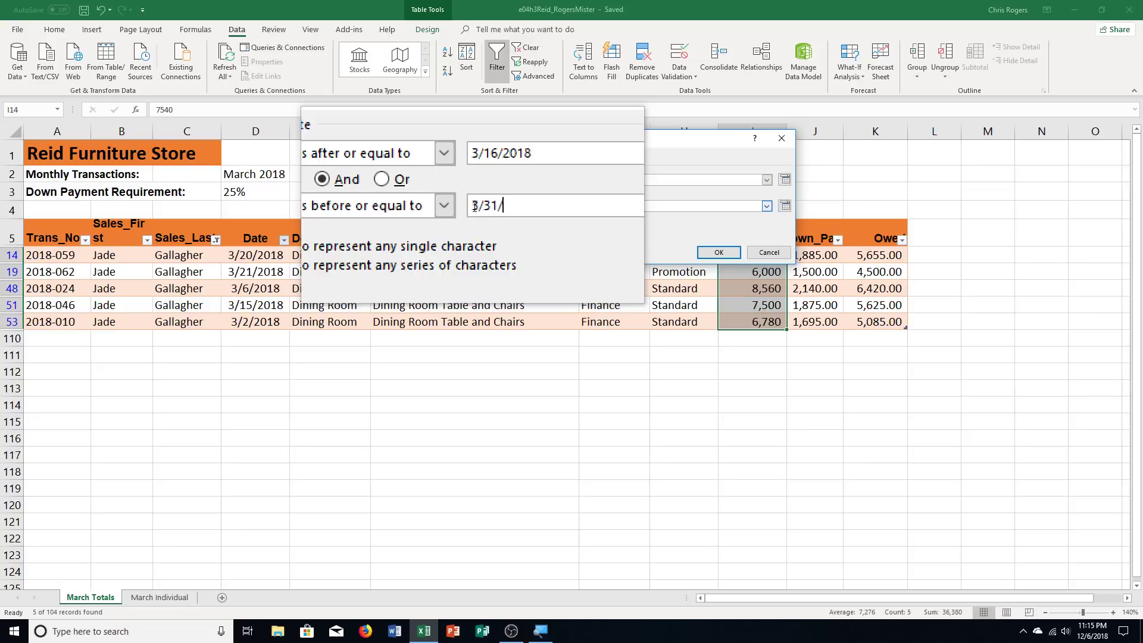
text(2018)
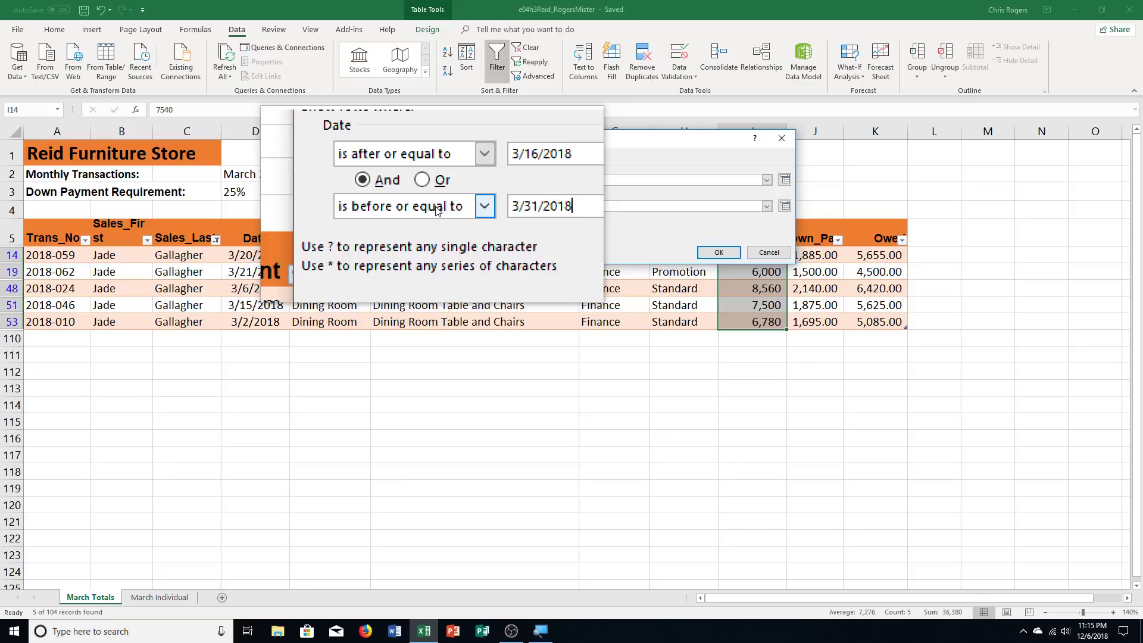
click(718, 252)
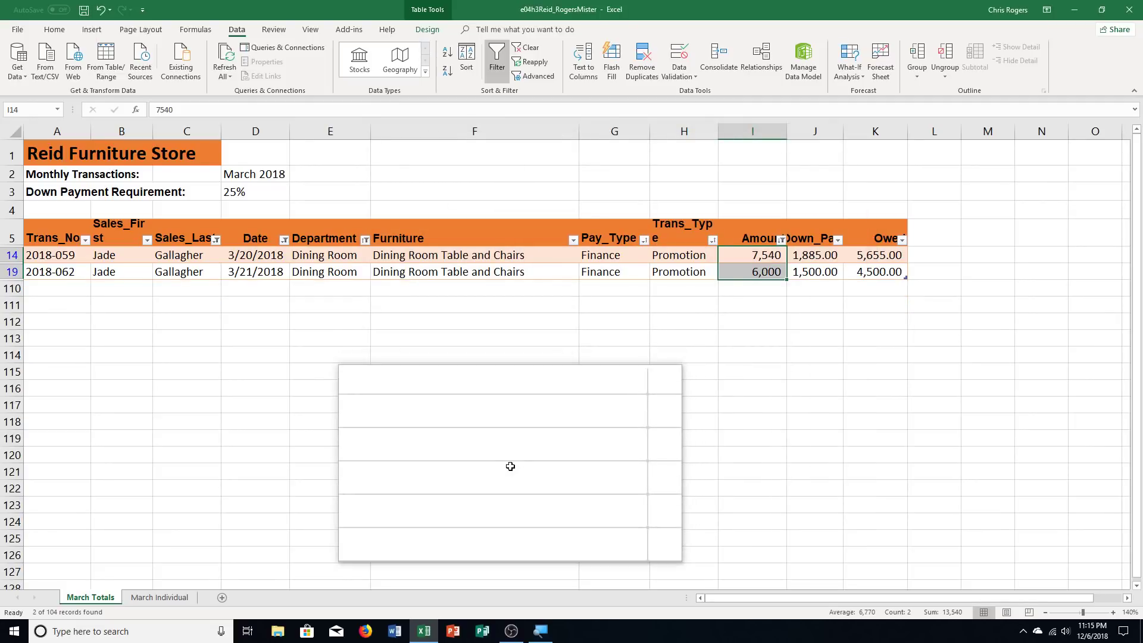
Save the workbook again with Ctrl+S, keeping the 2-of-104 filtered view.
key(ctrl+s)
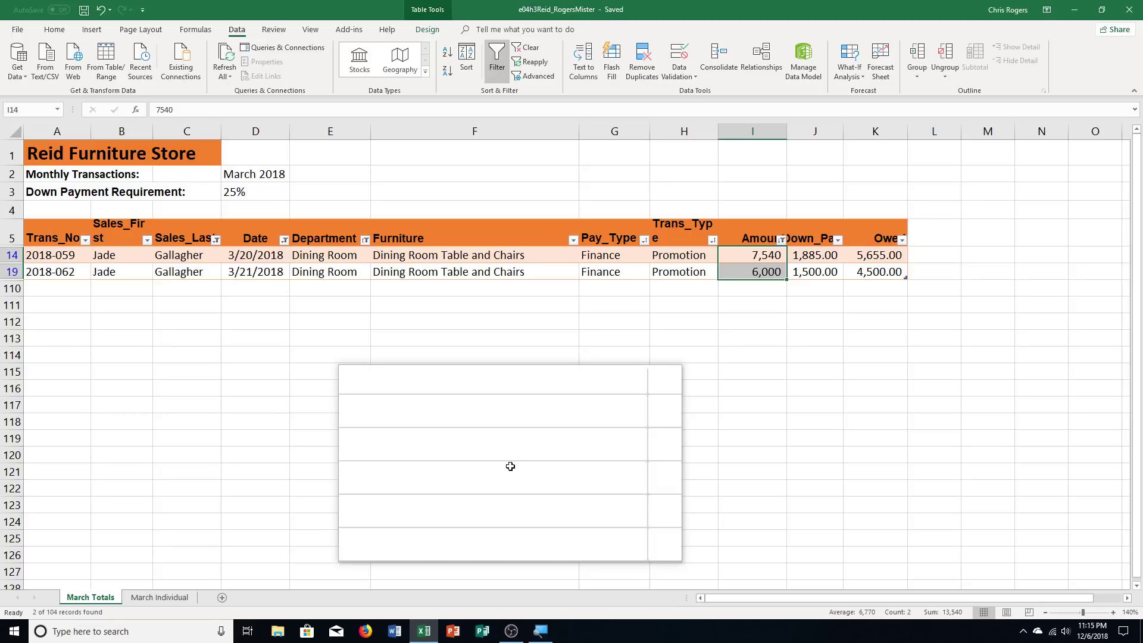